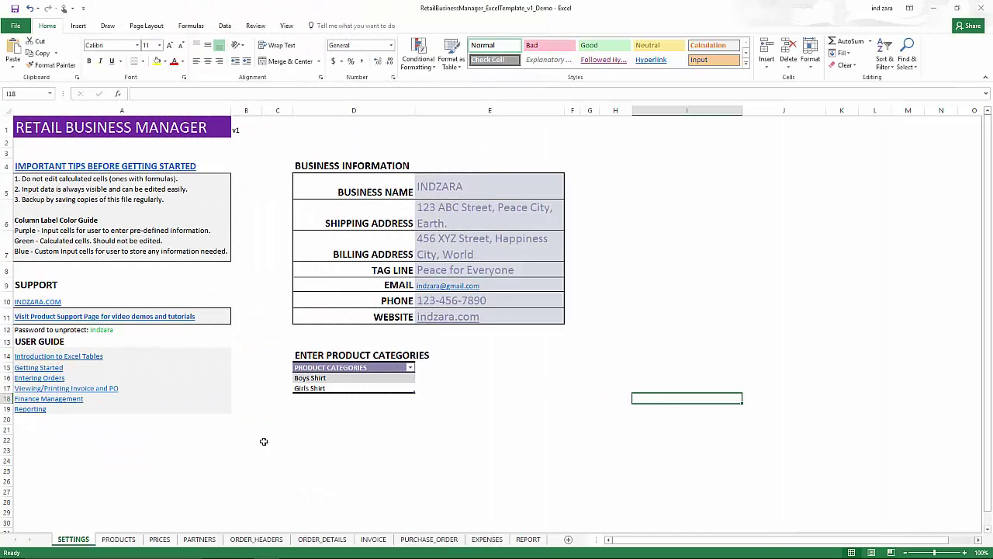
# - Browse the PRODUCTS, PRICES, PARTNERS, ORDER_HEADERS and ORDER_DETAILS sheets in turn
pyautogui.click(132, 540)
pyautogui.click(159, 539)
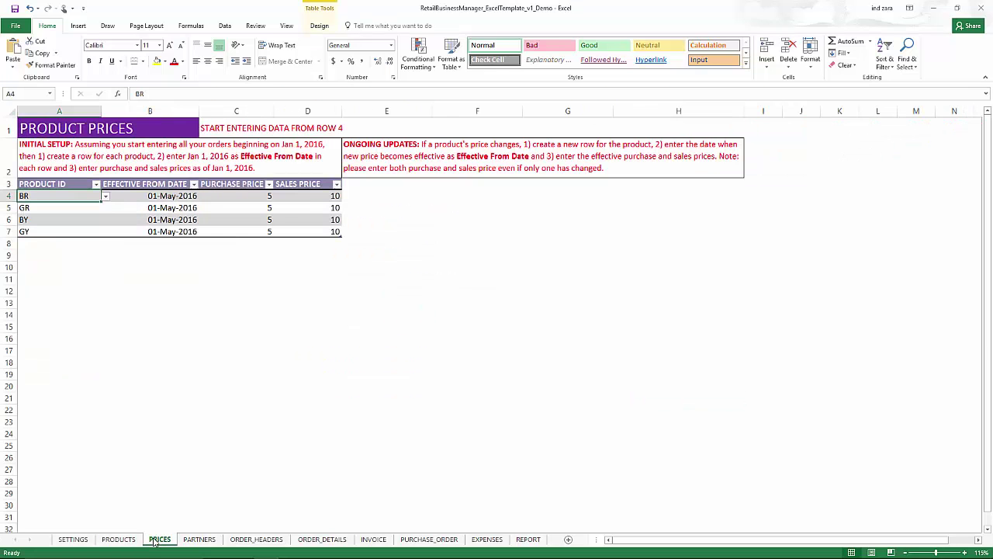
pyautogui.click(192, 540)
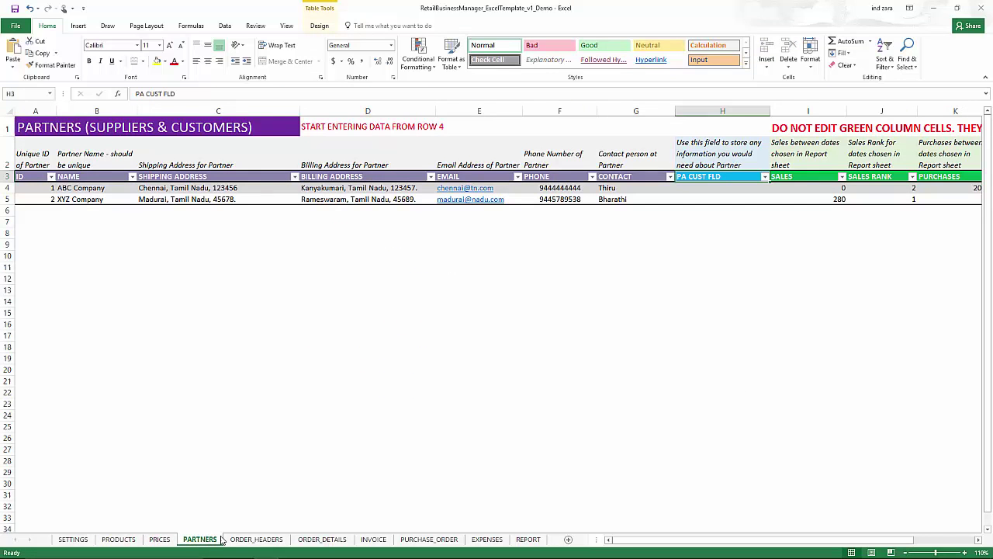
pyautogui.click(246, 541)
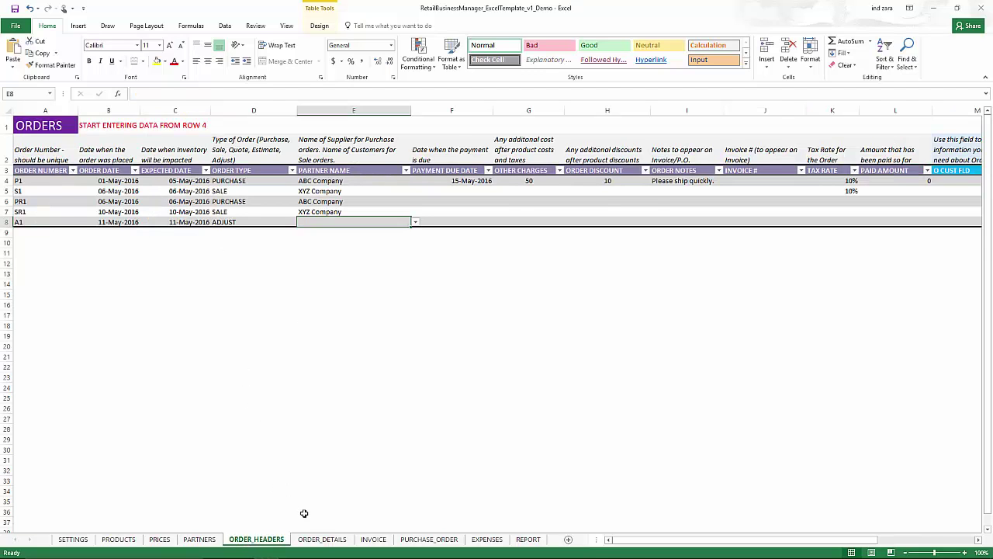
pyautogui.click(318, 539)
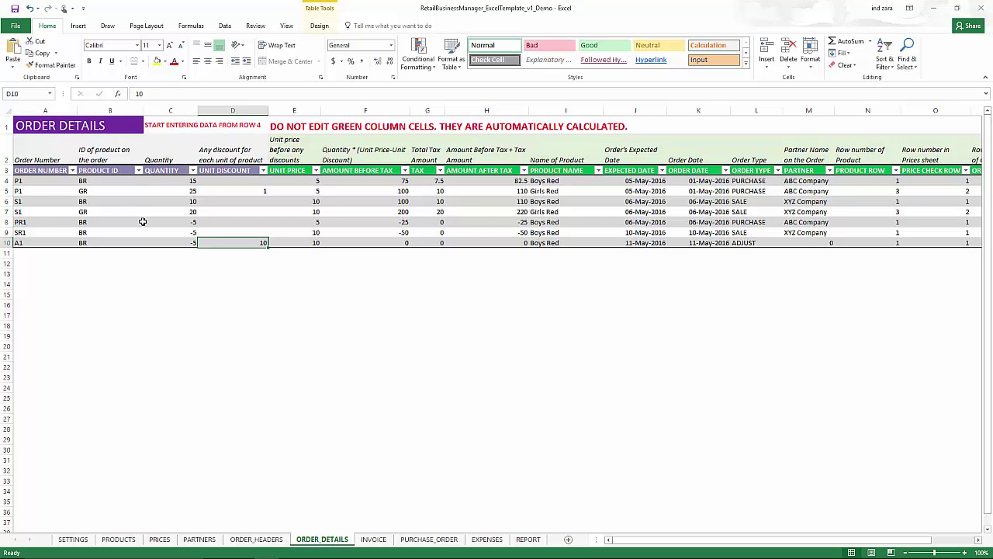
pyautogui.click(373, 539)
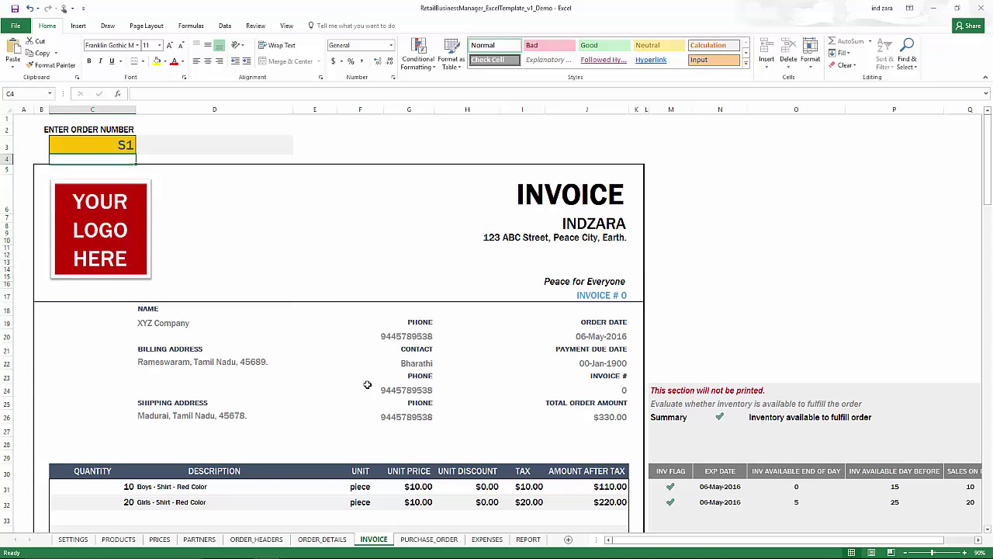
pyautogui.click(132, 145)
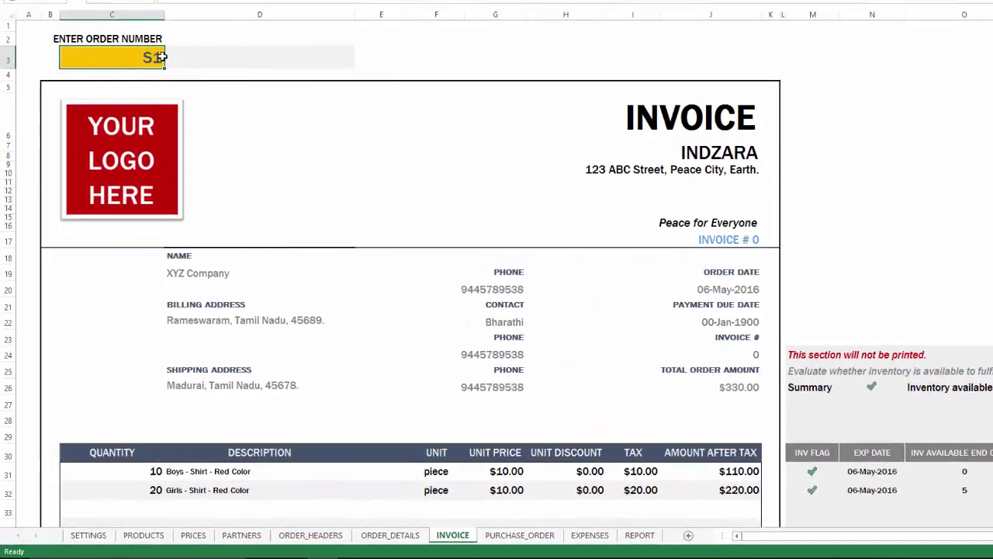
pyautogui.write('S2')
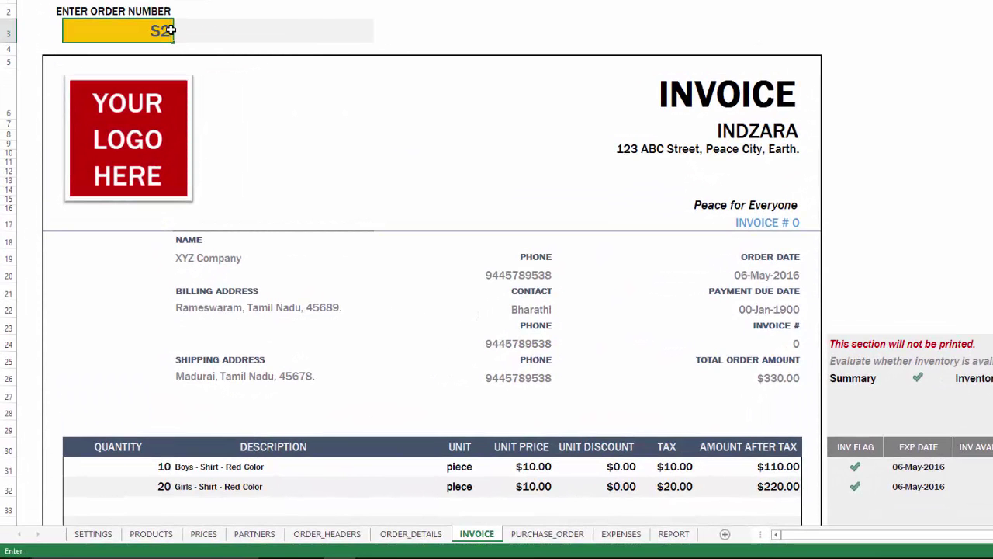
pyautogui.press('Return')
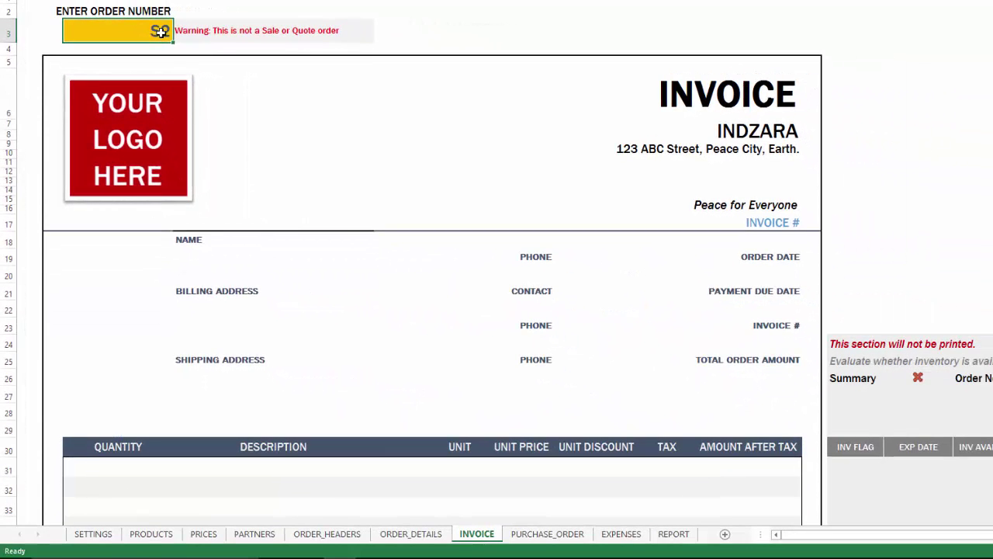
pyautogui.write('S1')
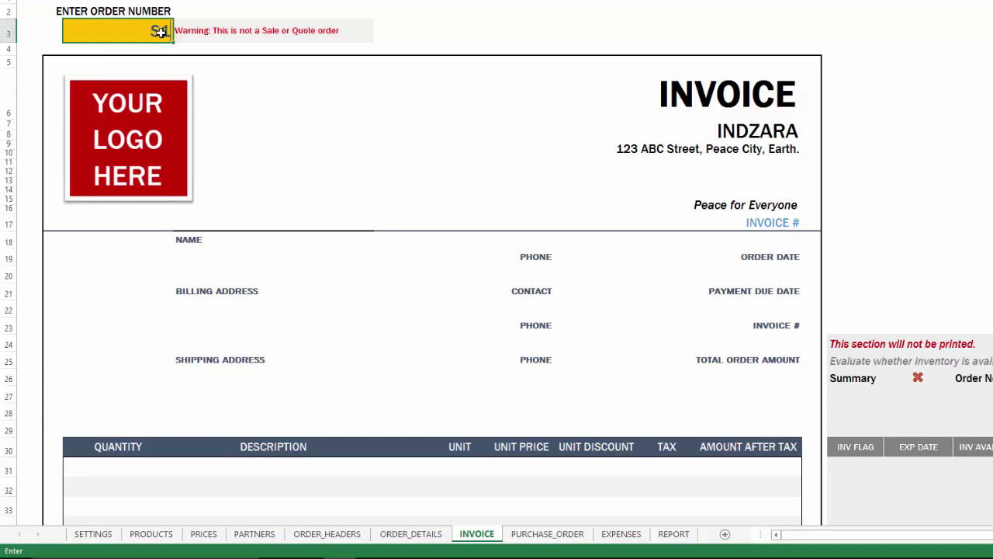
pyautogui.press('Return')
pyautogui.click(596, 291)
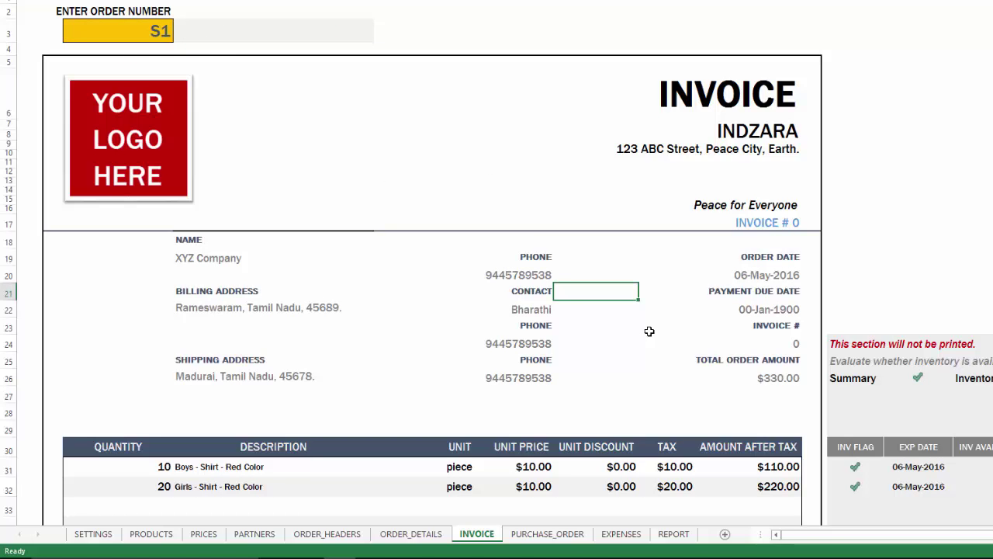
# - Switch the label beside the shipping address from PHONE to NAME
pyautogui.click(542, 358)
pyautogui.click(558, 361)
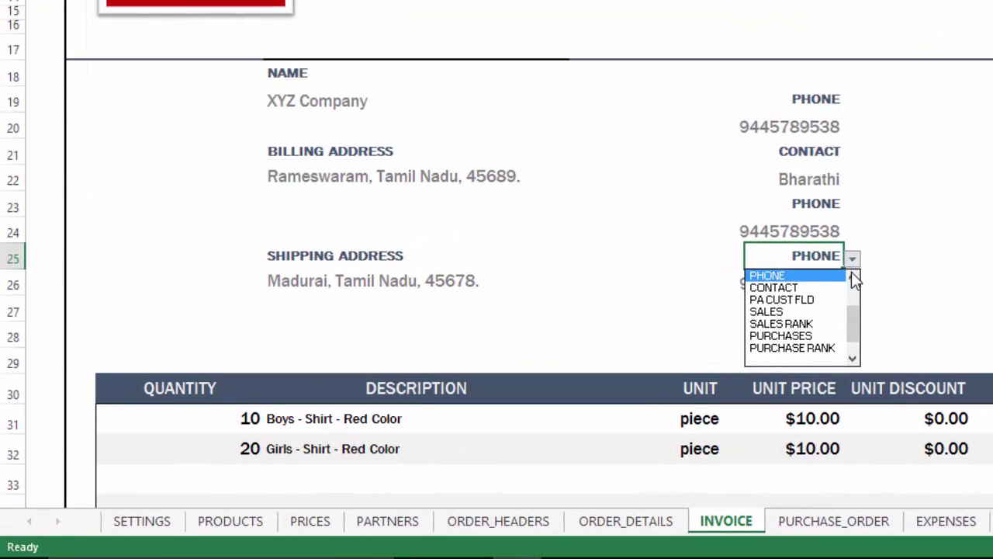
pyautogui.click(853, 275)
pyautogui.click(853, 275)
pyautogui.click(852, 276)
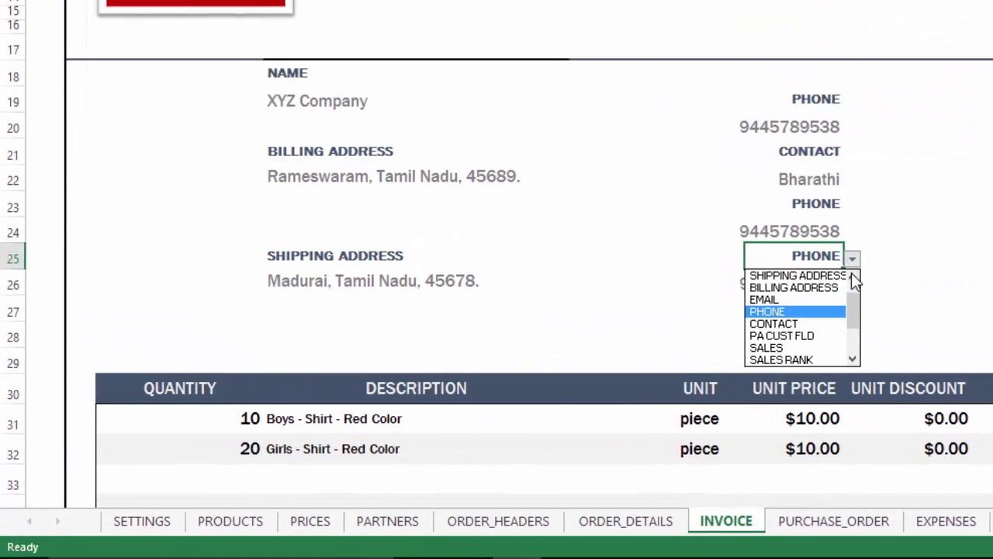
pyautogui.click(853, 276)
pyautogui.click(853, 276)
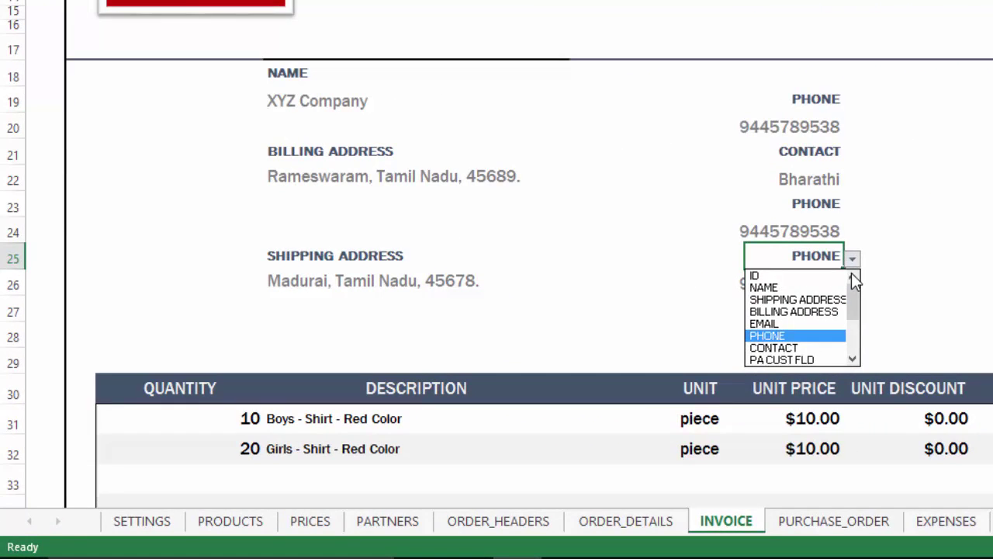
pyautogui.click(824, 286)
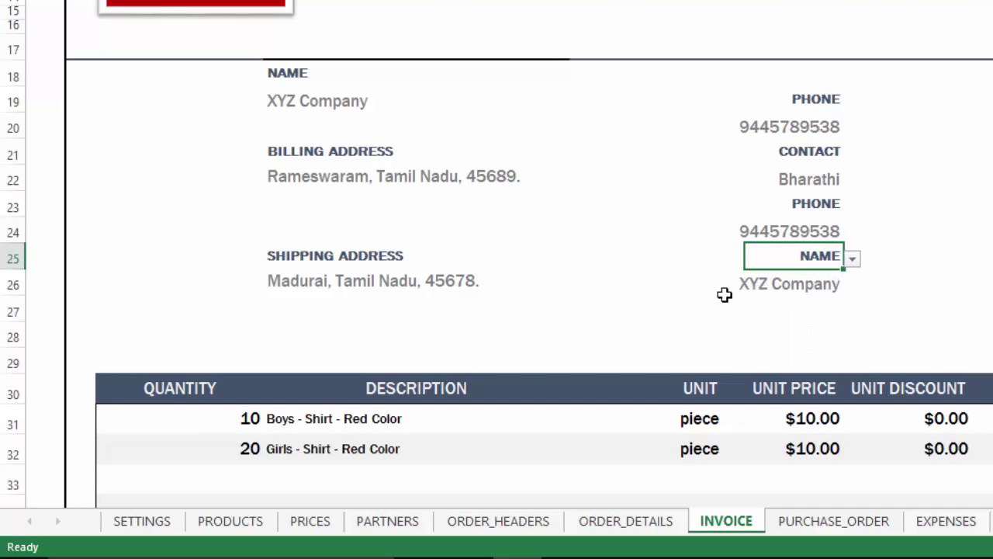
# - Change that label to ID, then delete it so the field and its value disappear
pyautogui.click(853, 261)
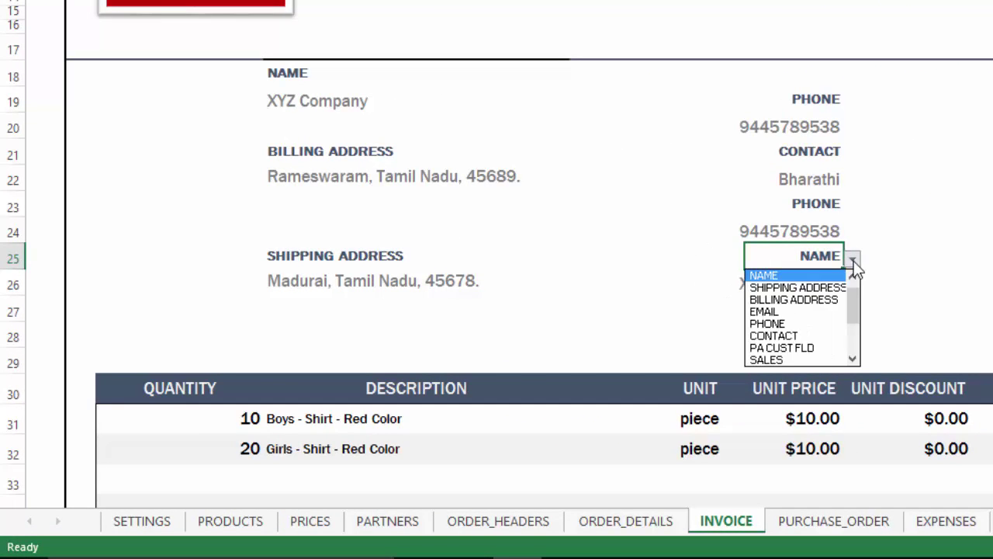
pyautogui.click(854, 276)
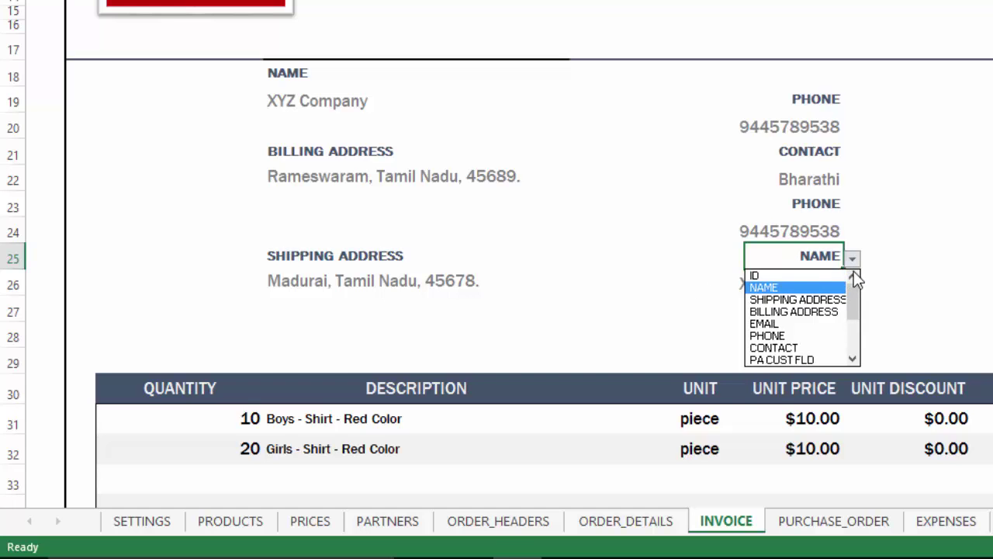
pyautogui.click(831, 287)
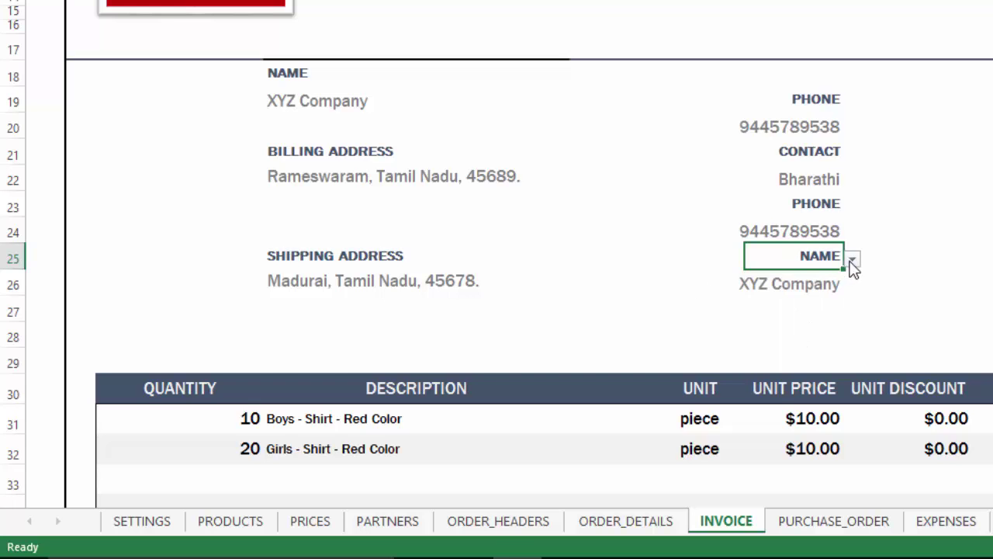
pyautogui.click(853, 260)
pyautogui.click(853, 275)
pyautogui.click(828, 286)
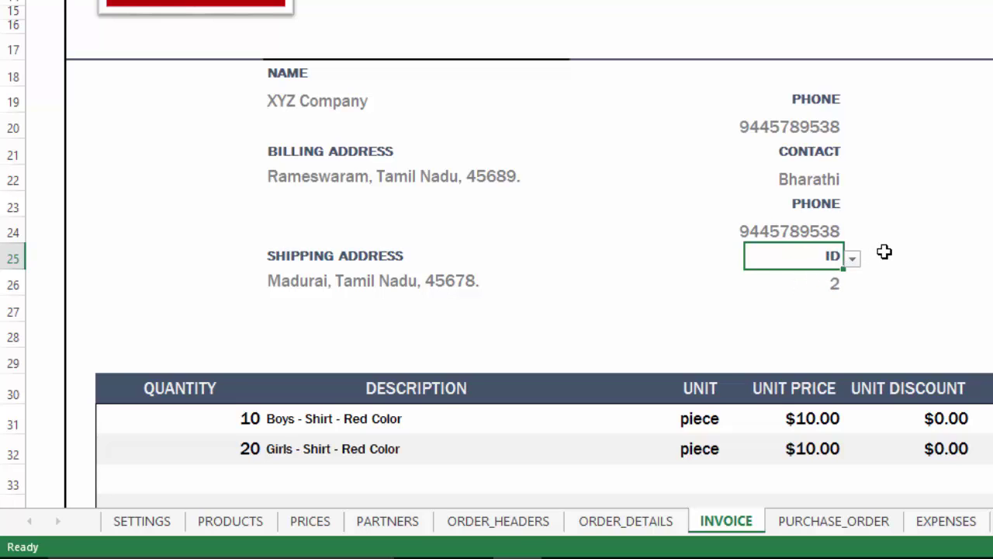
pyautogui.press('Delete')
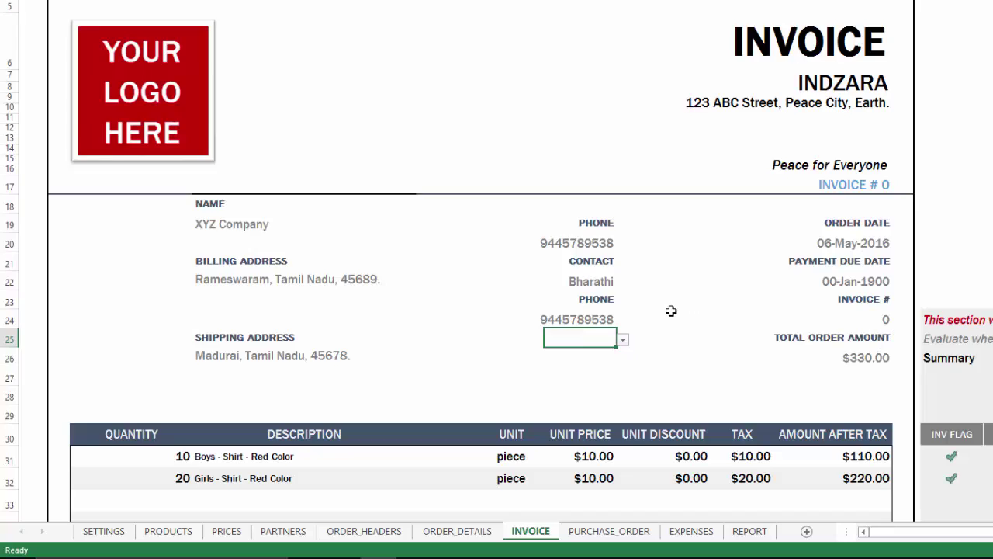
pyautogui.scroll(-1, 671, 311)
pyautogui.scroll(-3, 672, 310)
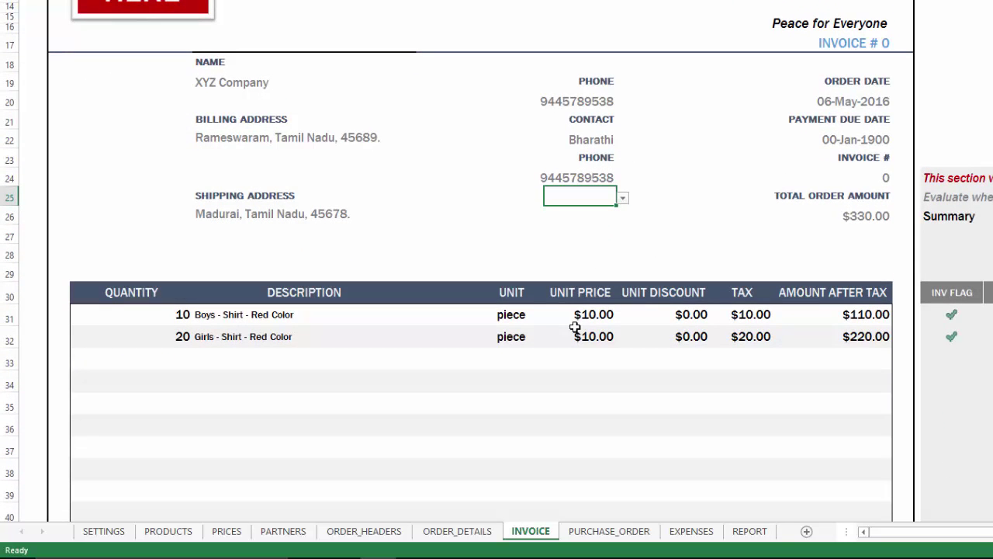
pyautogui.click(187, 294)
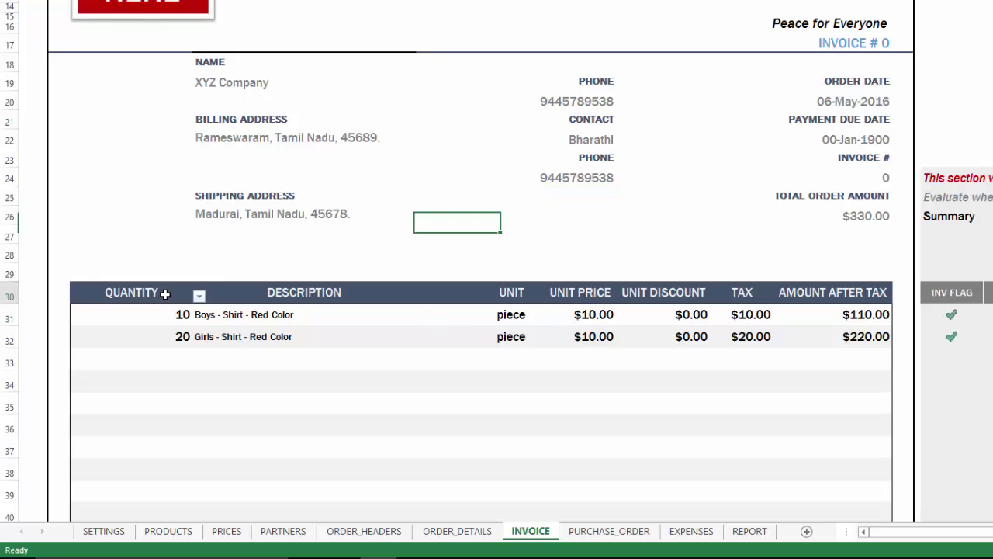
pyautogui.click(199, 296)
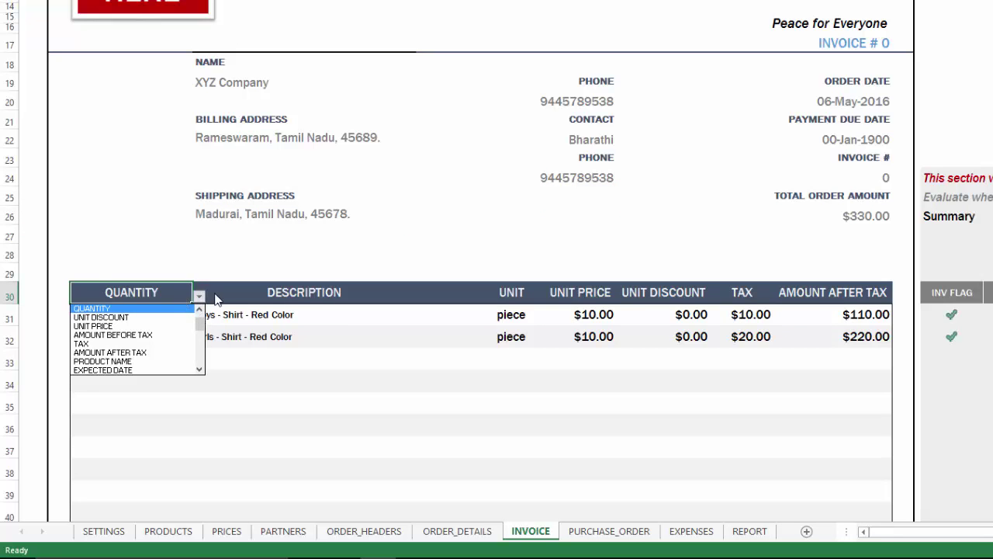
pyautogui.click(199, 296)
pyautogui.click(294, 293)
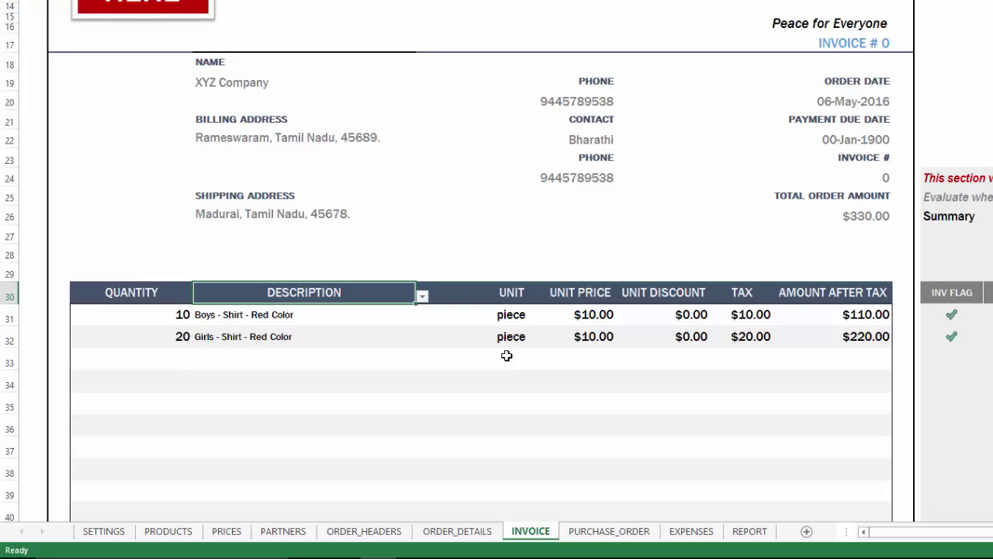
pyautogui.scroll(-1, 506, 355)
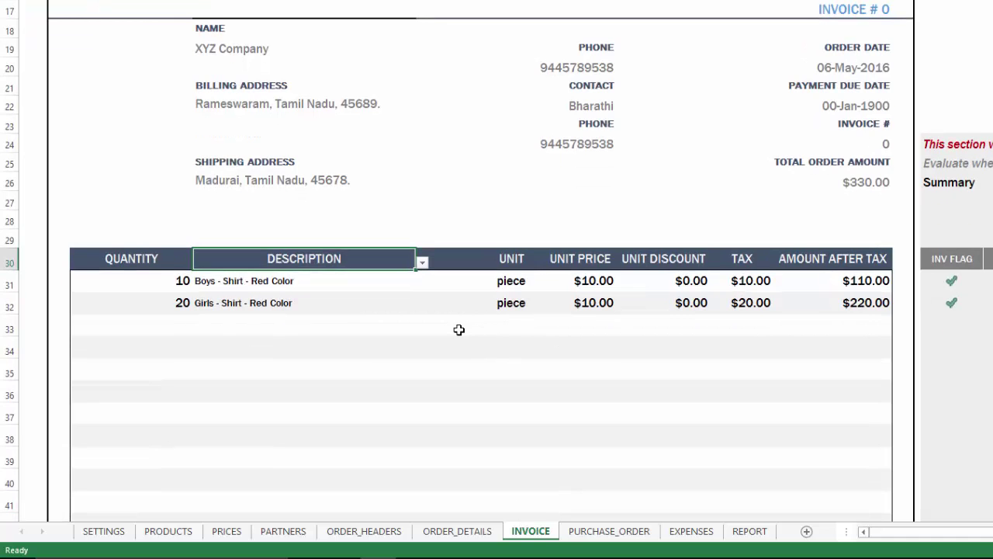
pyautogui.scroll(1, 459, 330)
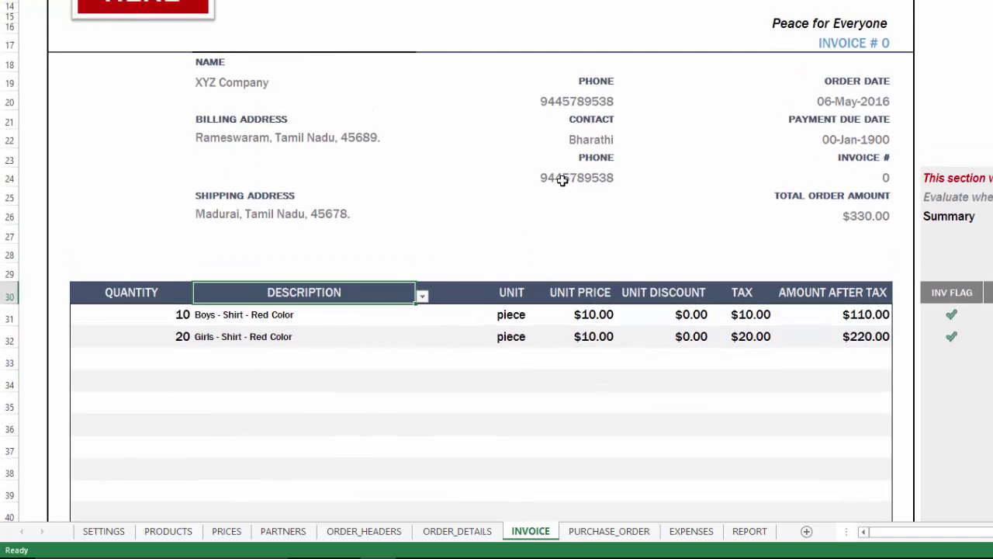
pyautogui.click(879, 180)
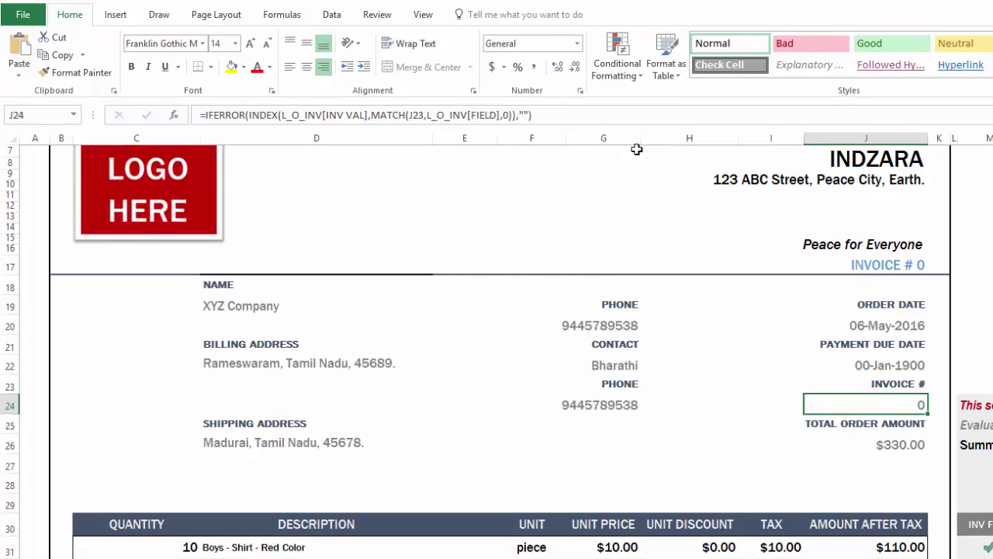
pyautogui.click(579, 67)
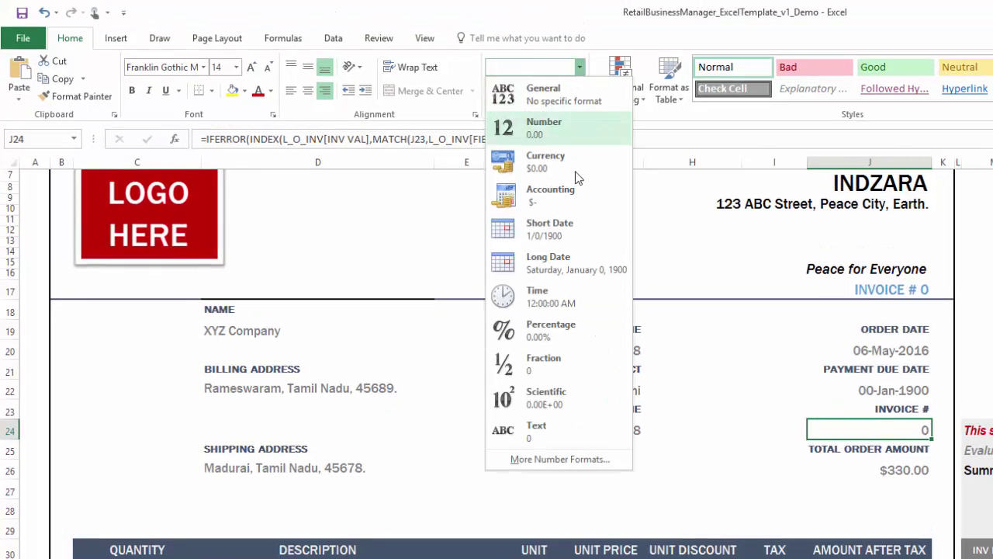
pyautogui.press('Escape')
pyautogui.click(898, 349)
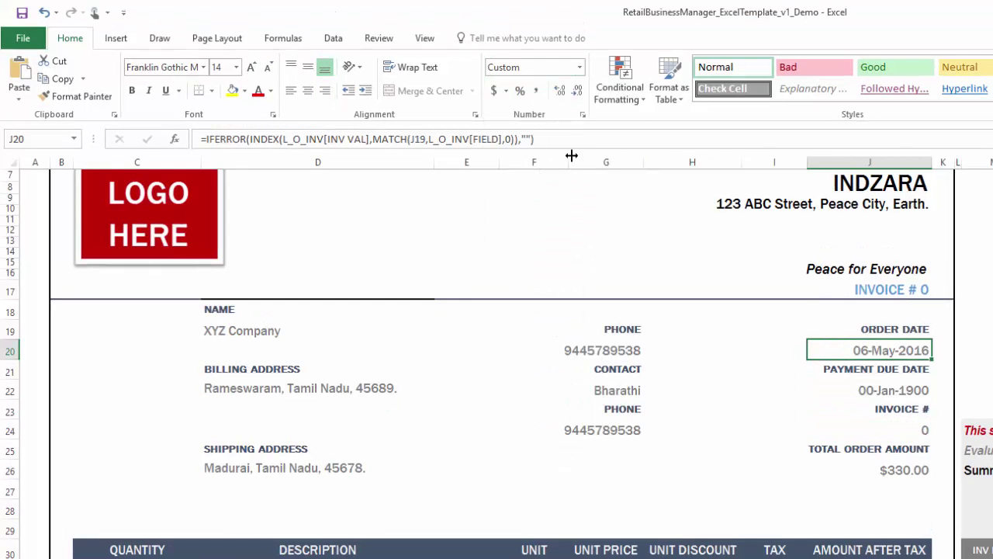
pyautogui.click(580, 67)
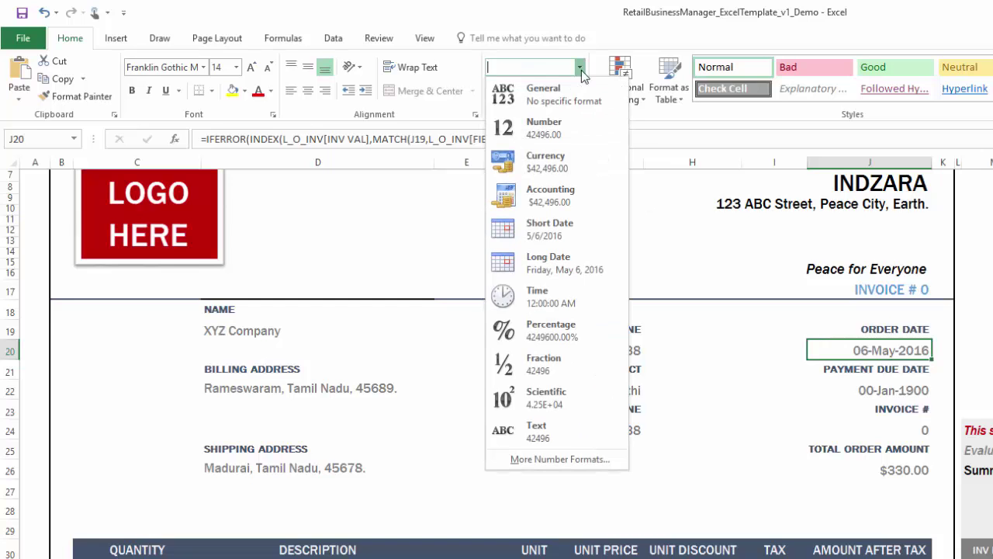
pyautogui.click(579, 459)
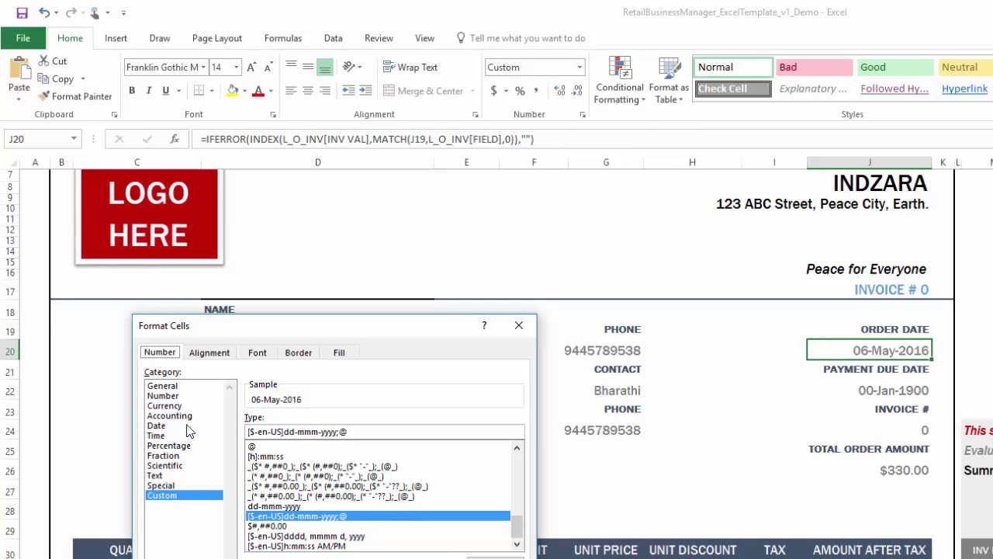
pyautogui.press('Return')
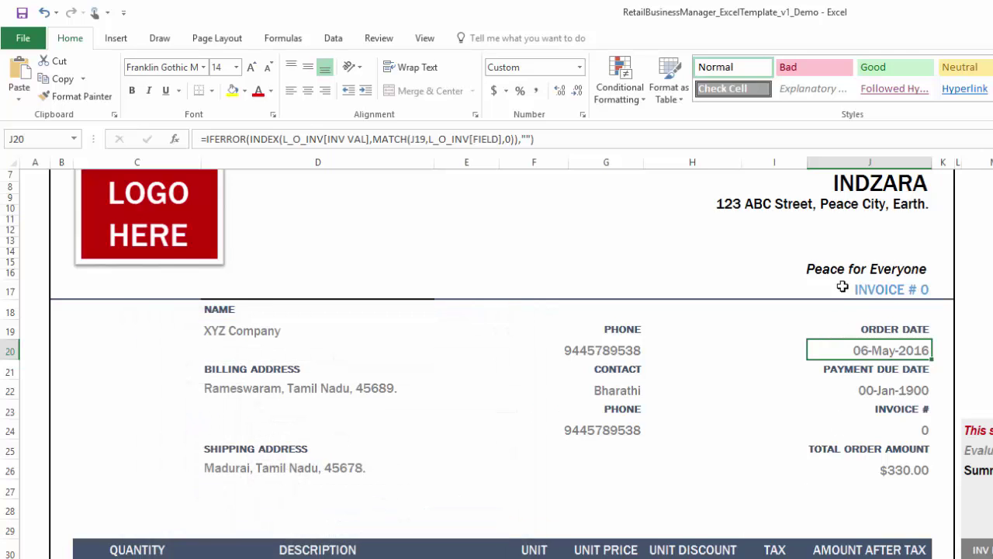
pyautogui.scroll(1, 842, 354)
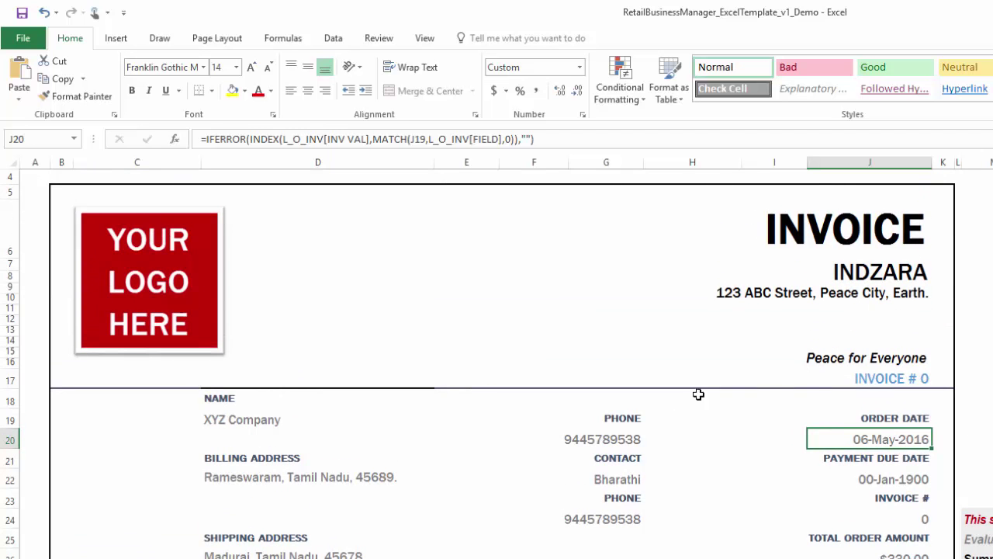
pyautogui.click(616, 440)
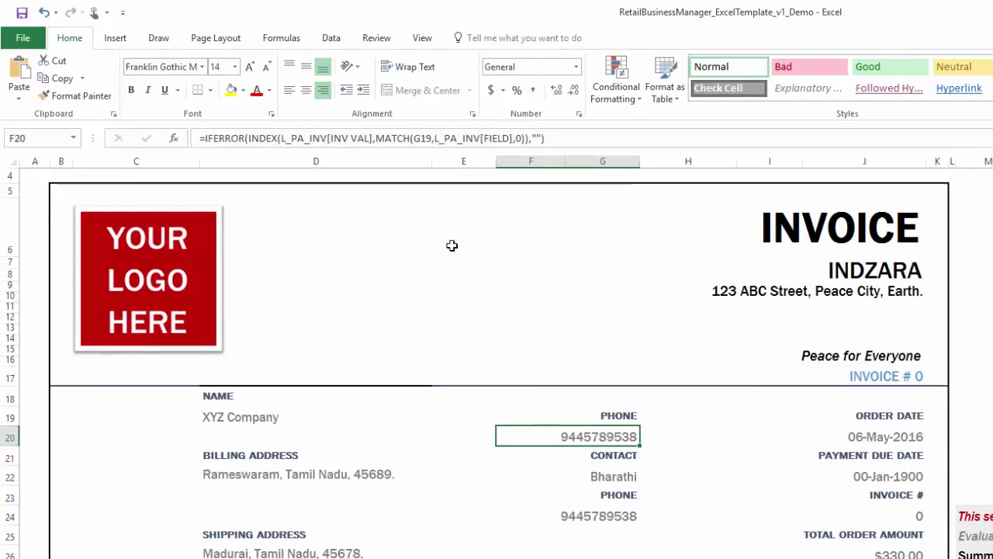
pyautogui.doubleClick(594, 436)
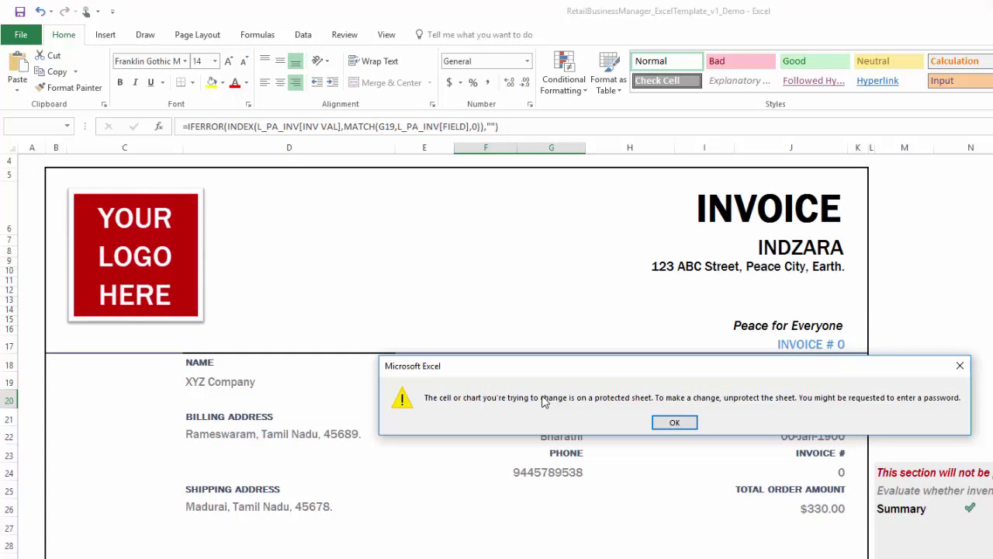
pyautogui.press('Return')
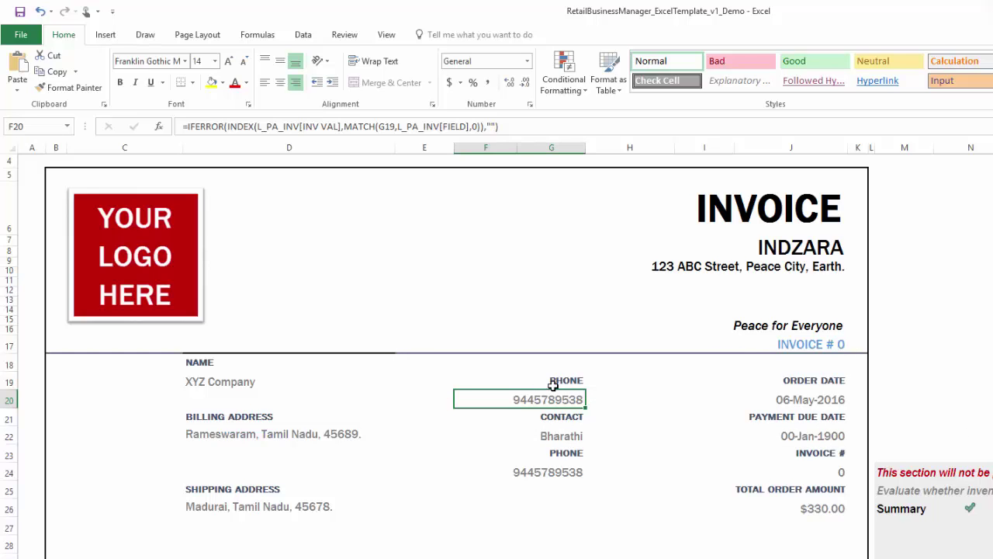
pyautogui.click(552, 382)
pyautogui.click(590, 385)
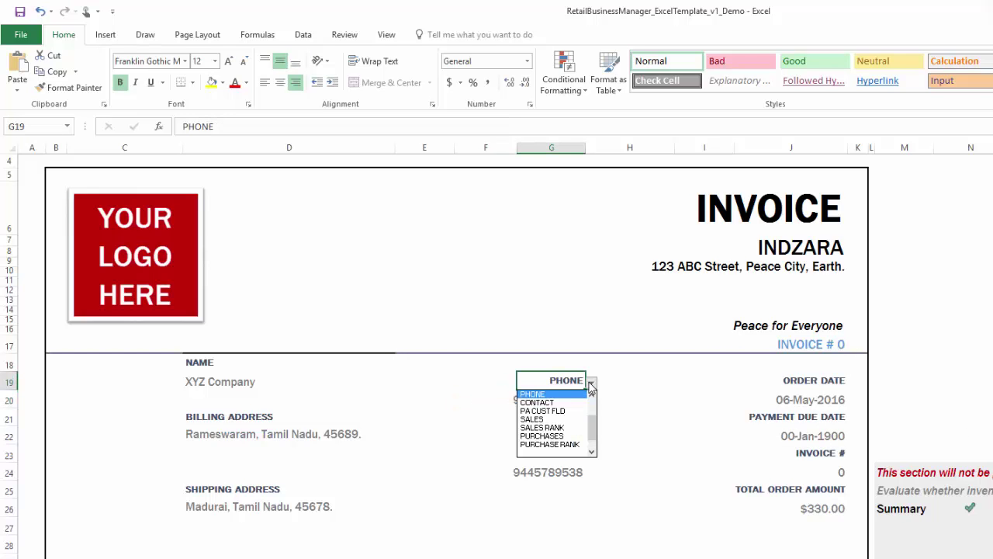
pyautogui.click(591, 386)
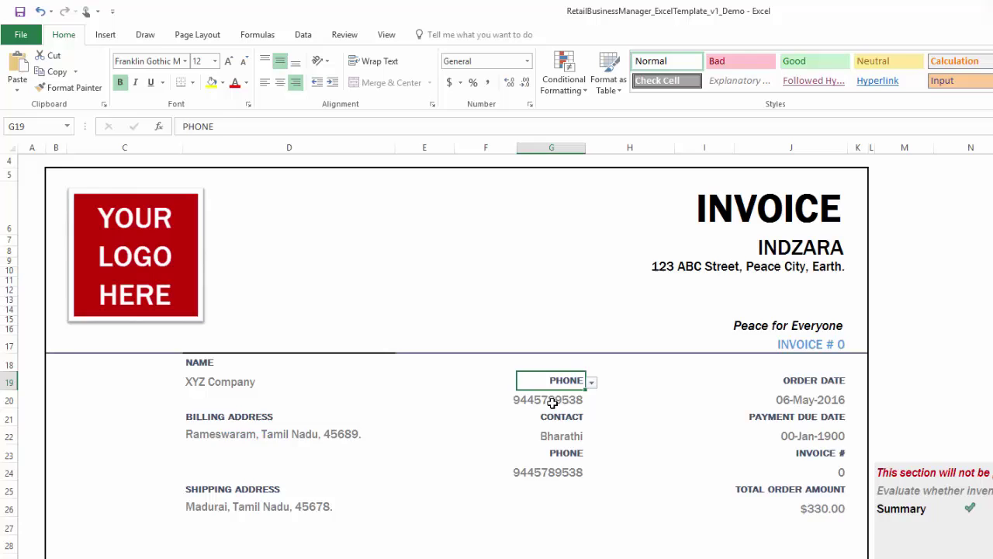
pyautogui.scroll(1, 552, 402)
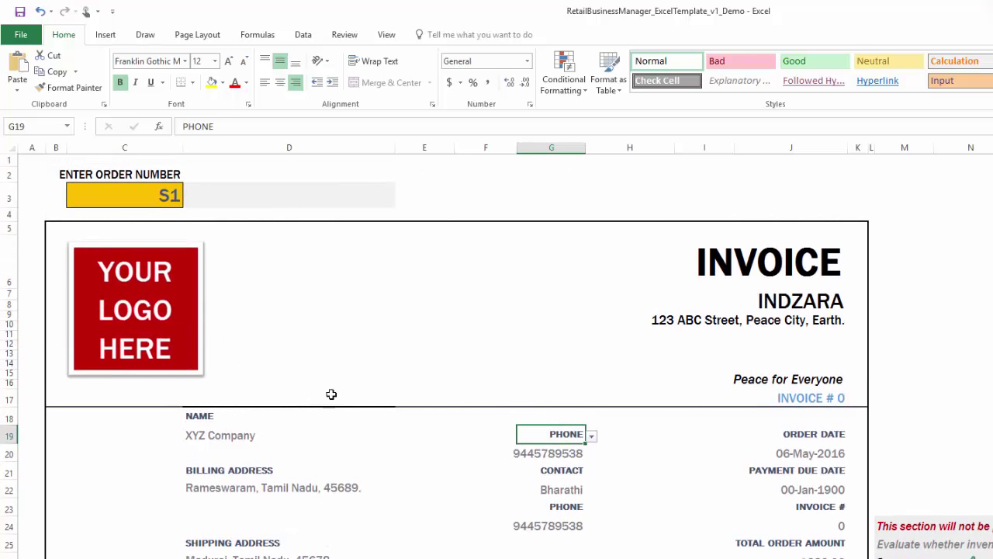
pyautogui.scroll(-3, 374, 401)
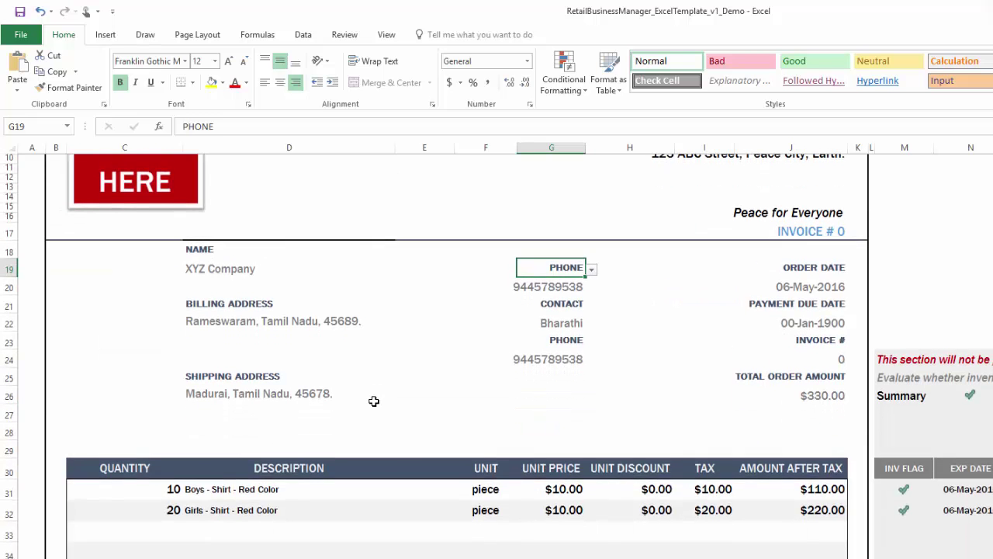
pyautogui.scroll(-1, 374, 401)
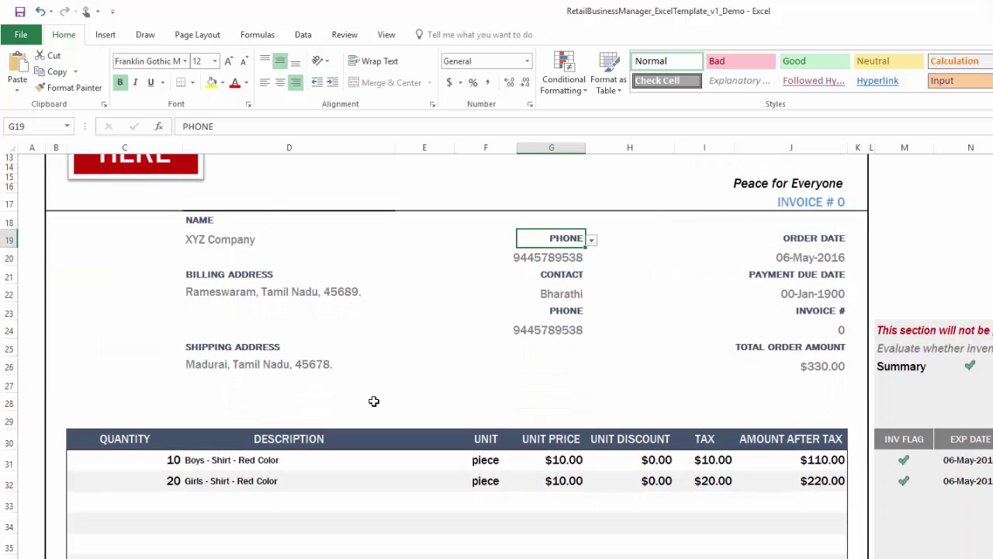
pyautogui.scroll(-1, 374, 401)
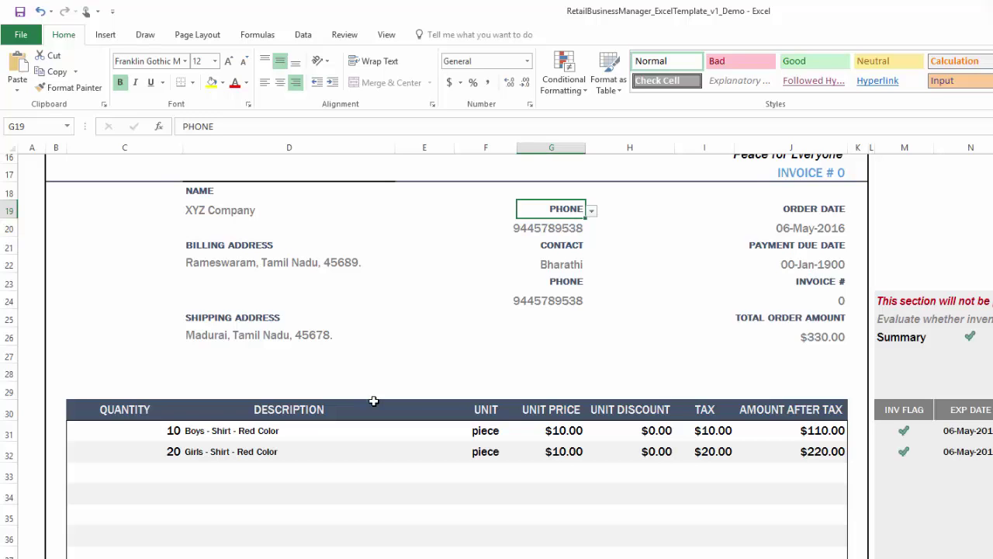
pyautogui.scroll(-1, 374, 401)
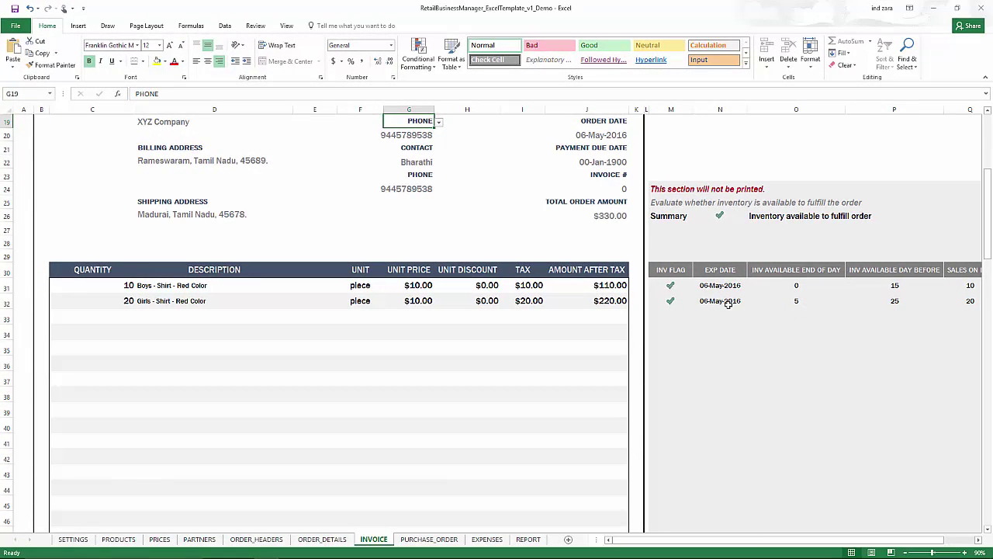
pyautogui.moveTo(751, 542)
pyautogui.mouseDown()
pyautogui.moveTo(810, 537)
pyautogui.moveTo(761, 536)
pyautogui.mouseUp()
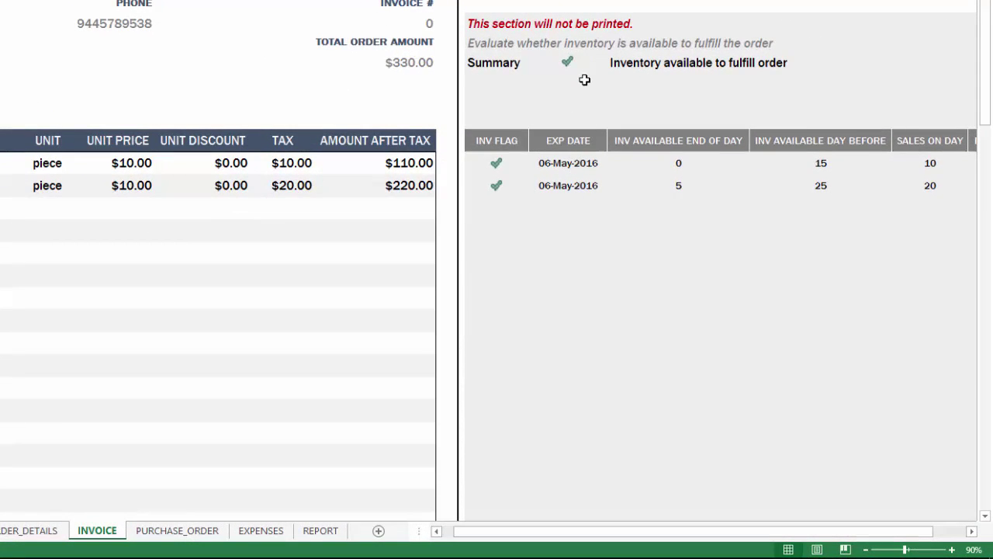
pyautogui.scroll(4, 584, 80)
pyautogui.scroll(-2, 486, 104)
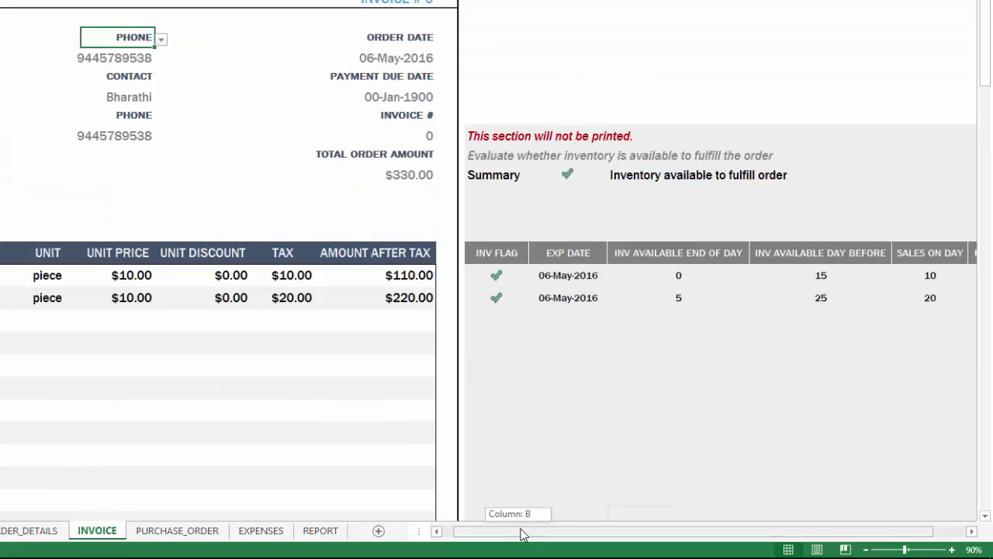
pyautogui.moveTo(520, 532); pyautogui.dragTo(539, 532)
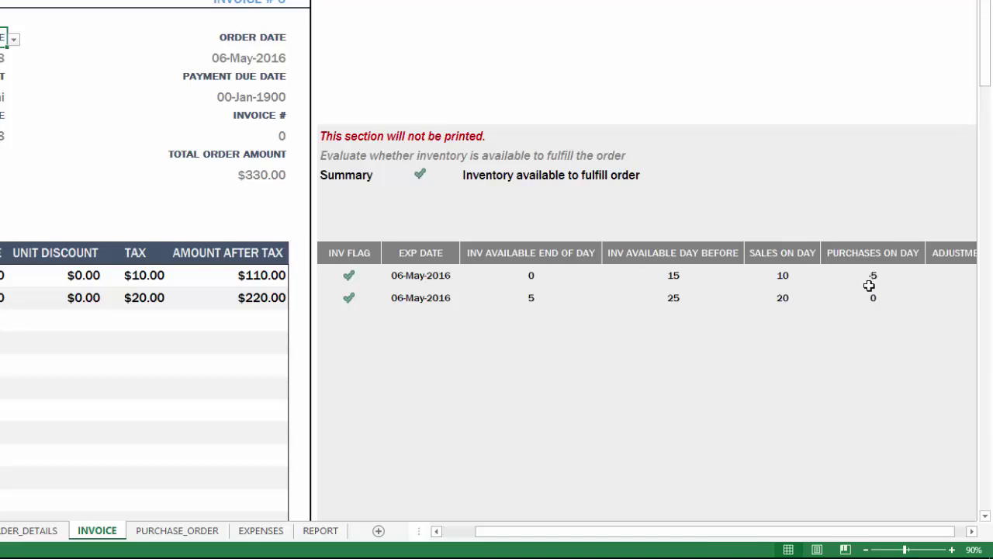
pyautogui.moveTo(738, 533); pyautogui.dragTo(709, 536)
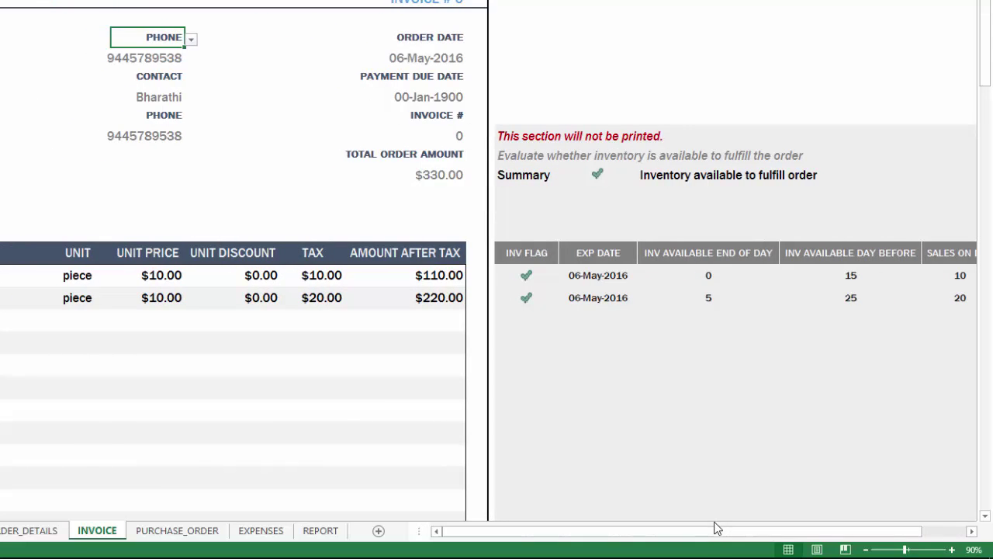
pyautogui.scroll(3, 349, 422)
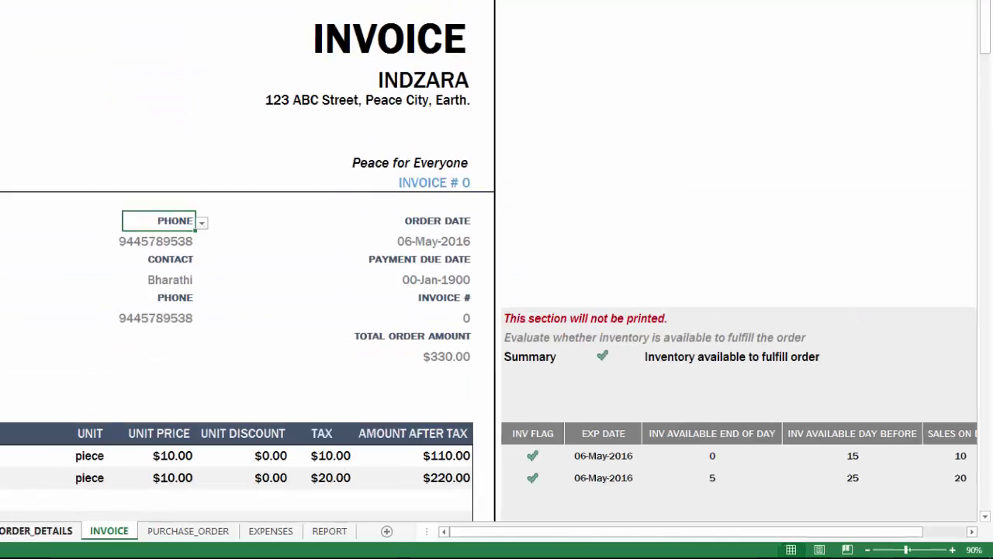
# - On ORDER_HEADERS, enter 5/6/2016 as order P1's expected date in C4
pyautogui.click(155, 535)
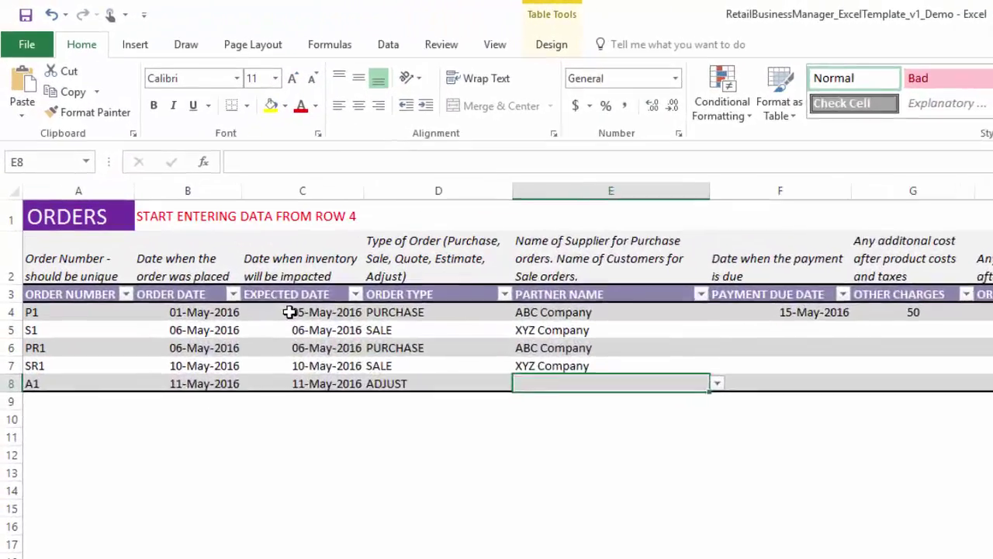
pyautogui.click(289, 312)
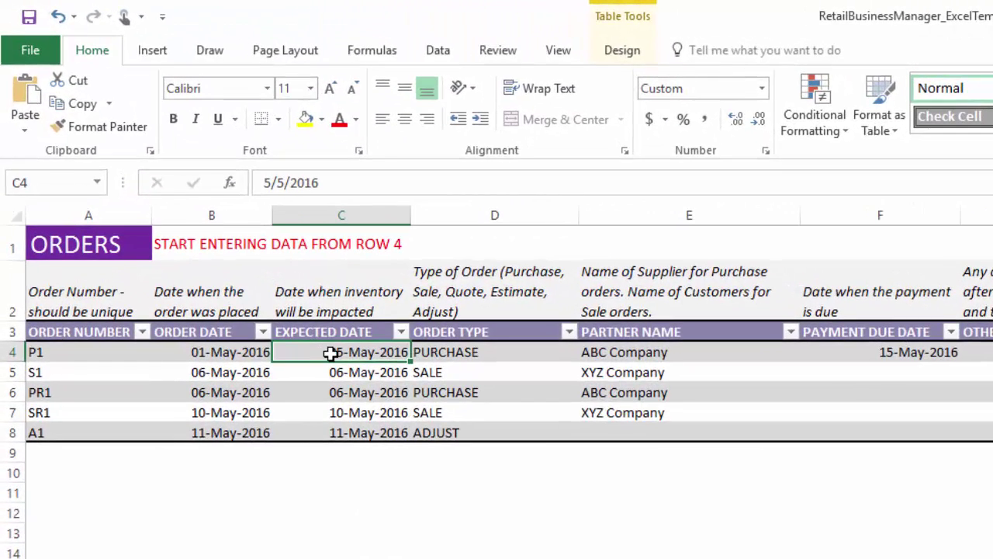
pyautogui.click(256, 373)
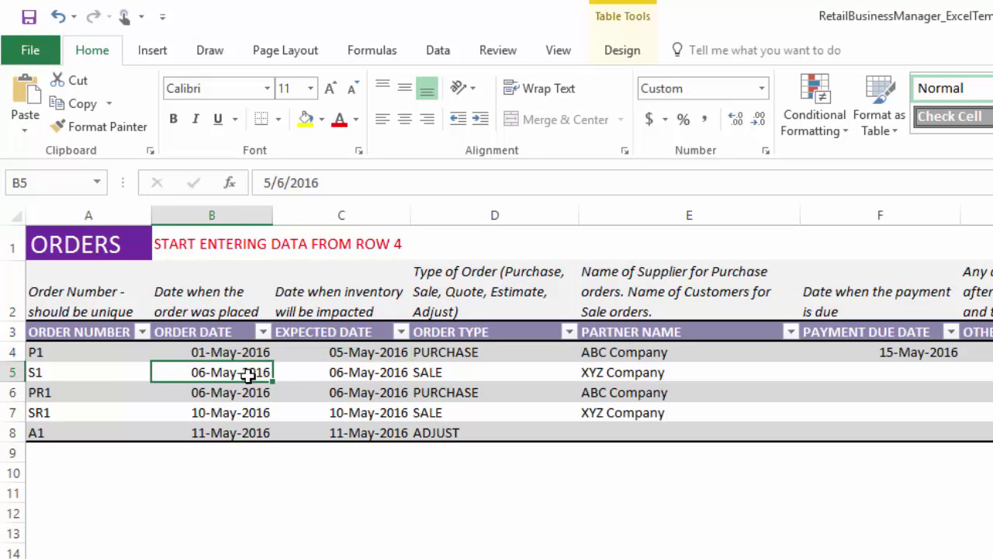
pyautogui.click(339, 353)
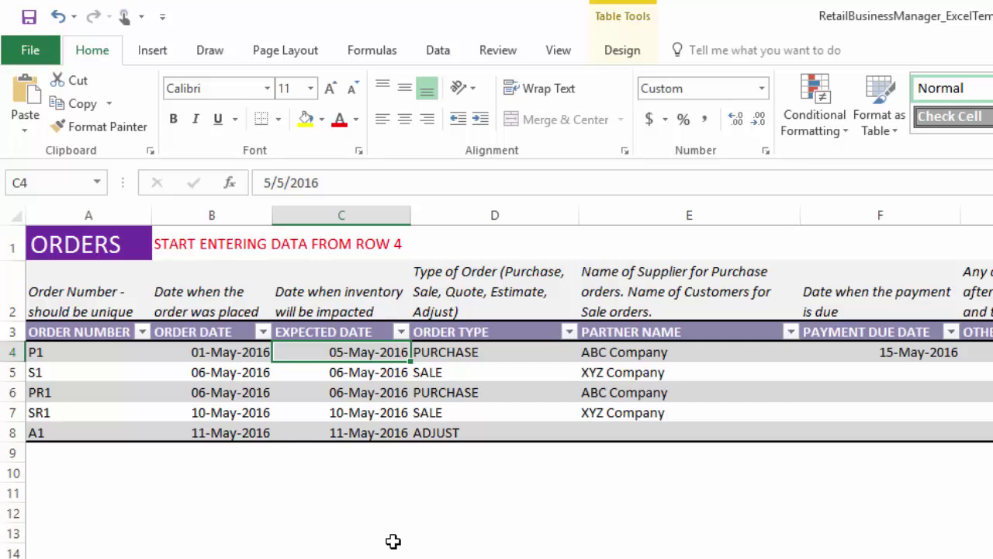
pyautogui.write('5/6/201')
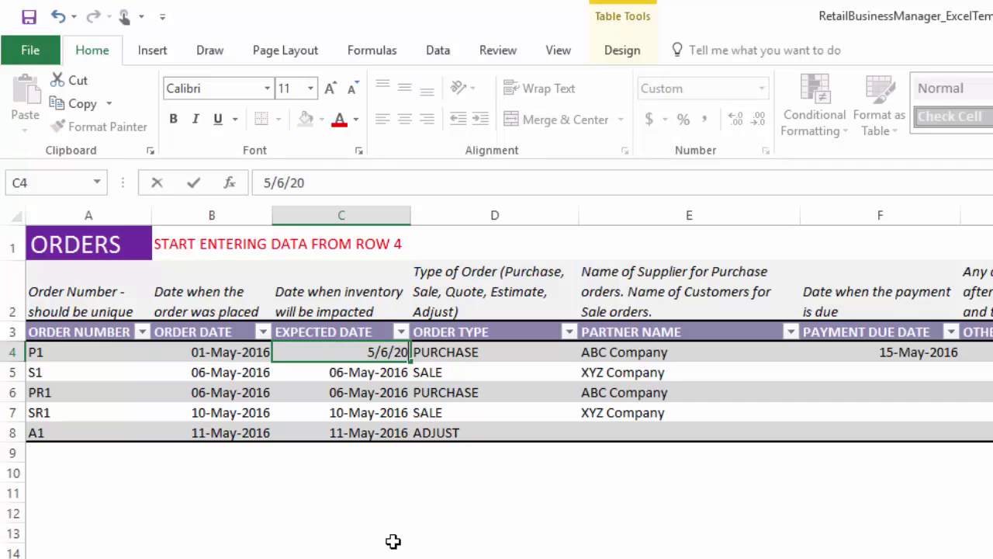
pyautogui.write('6')
pyautogui.press('Return')
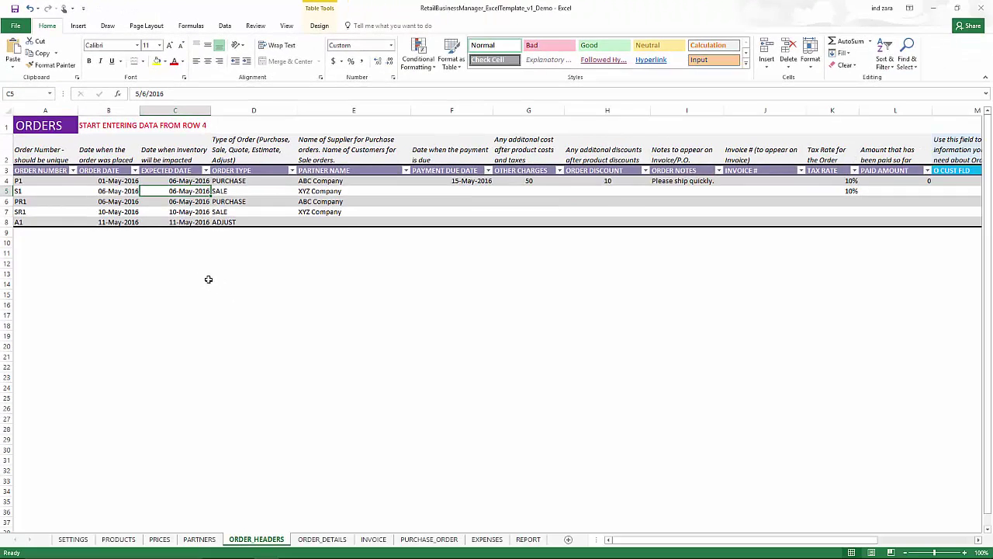
# - Return to the INVOICE sheet and scroll to its inventory check warning about 2 products
pyautogui.click(383, 539)
pyautogui.scroll(-2, 537, 501)
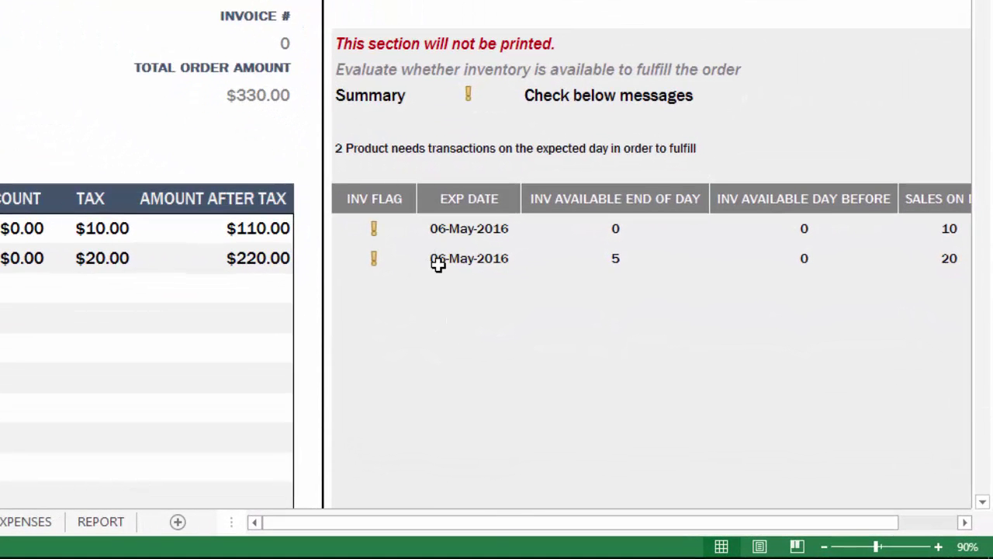
pyautogui.moveTo(500, 527); pyautogui.dragTo(535, 523)
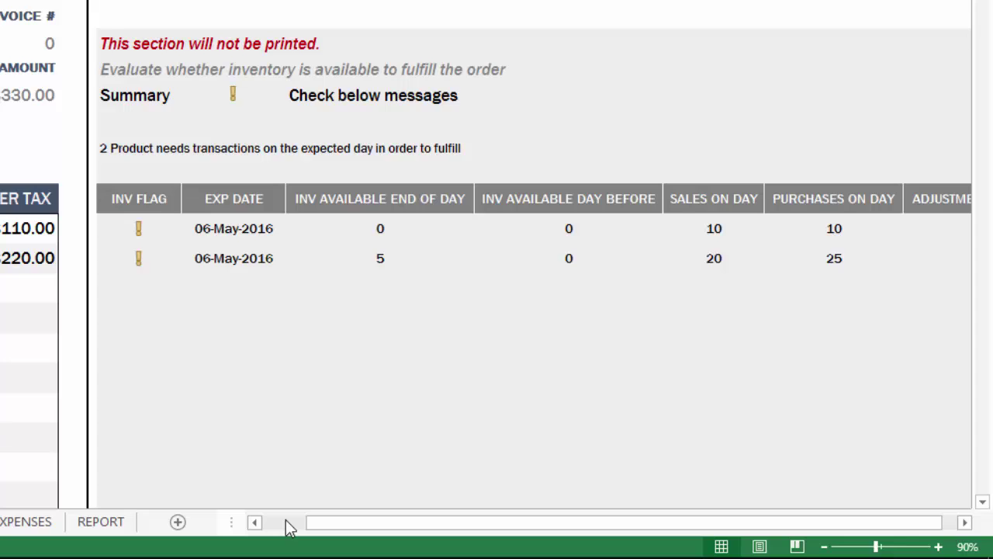
pyautogui.click(285, 519)
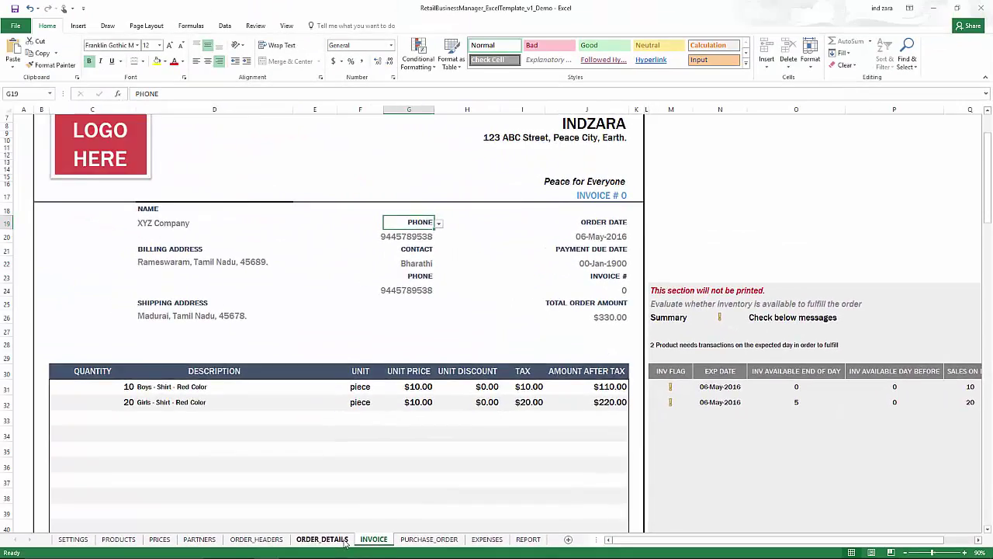
pyautogui.click(322, 539)
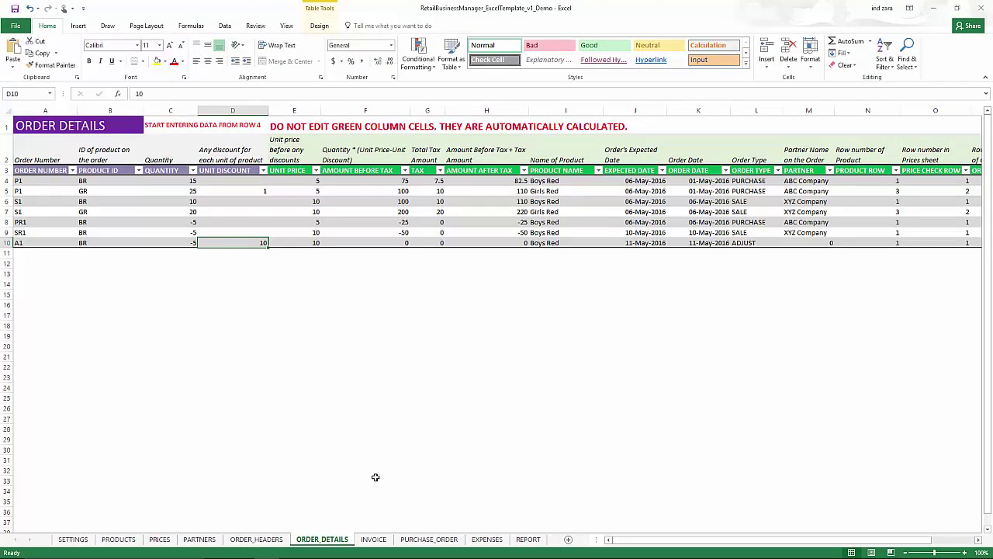
pyautogui.click(256, 538)
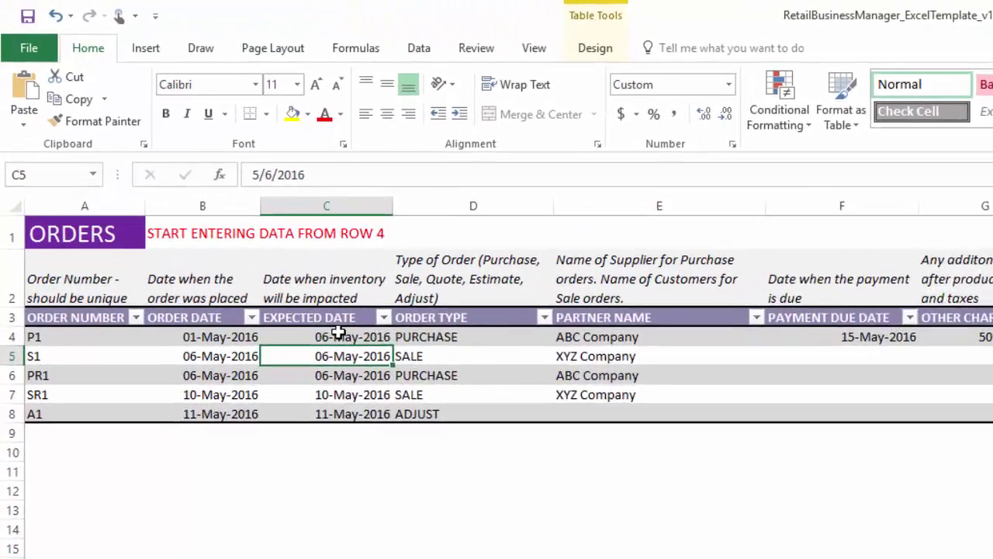
pyautogui.click(186, 182)
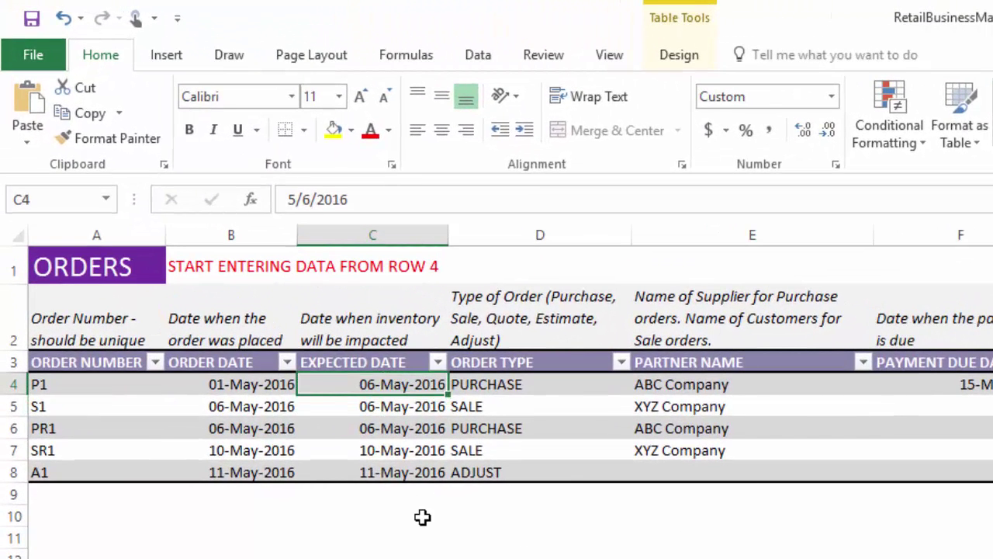
pyautogui.write('5/7/2016')
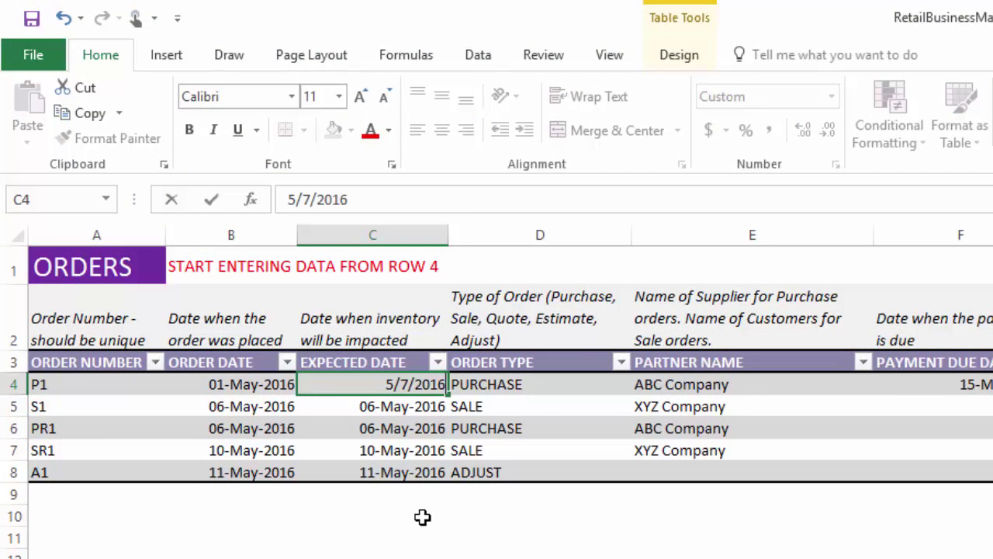
pyautogui.press('Return')
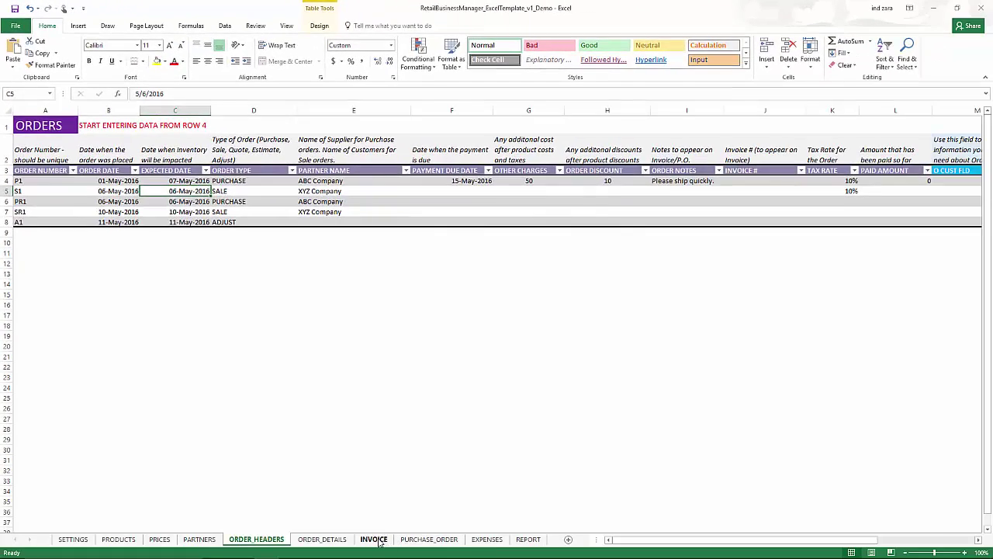
# - Review the INVOICE inventory check showing end-of-day availability -15 and -20
pyautogui.click(378, 540)
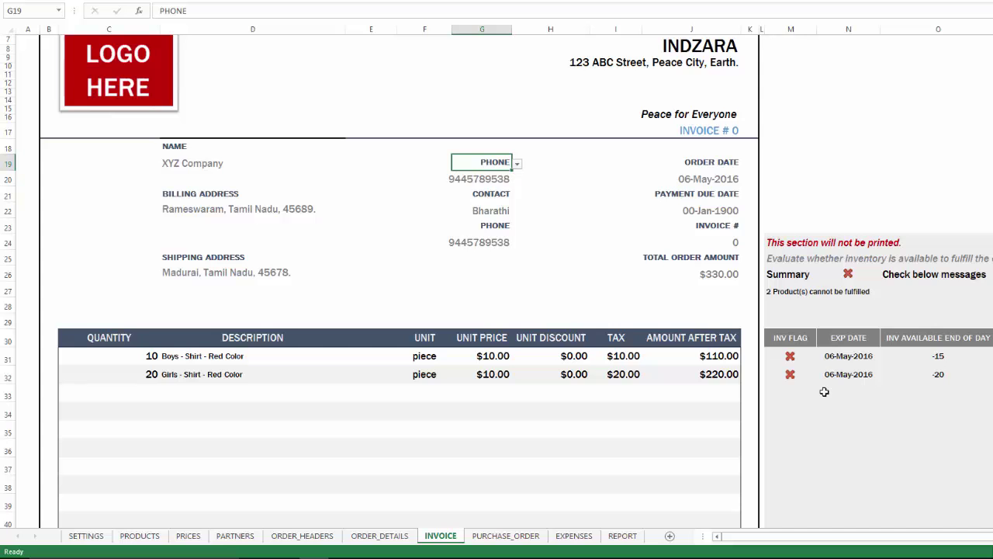
pyautogui.scroll(1, 824, 392)
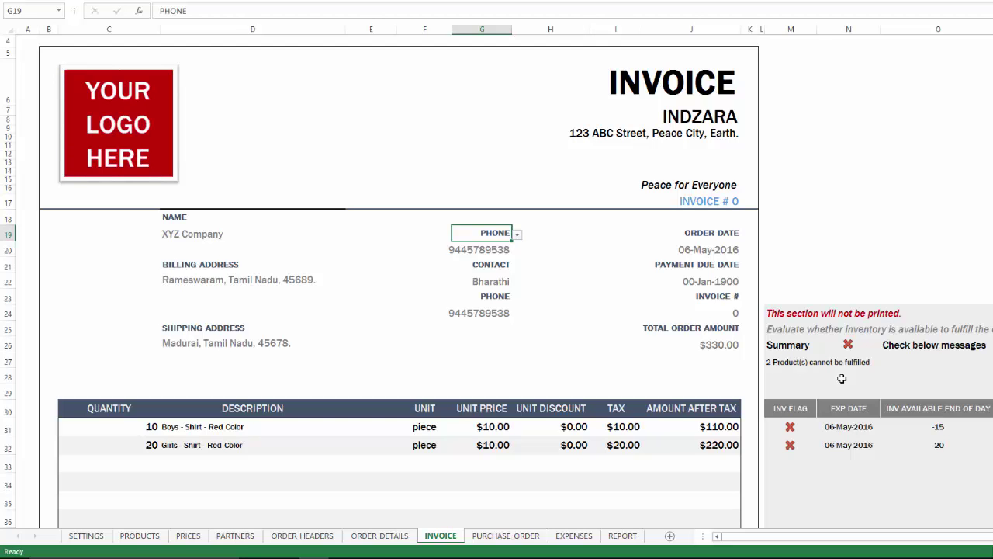
# - Enter 5/8/2016 as order S1's expected date on ORDER_HEADERS, then recheck the INVOICE inventory
pyautogui.click(404, 538)
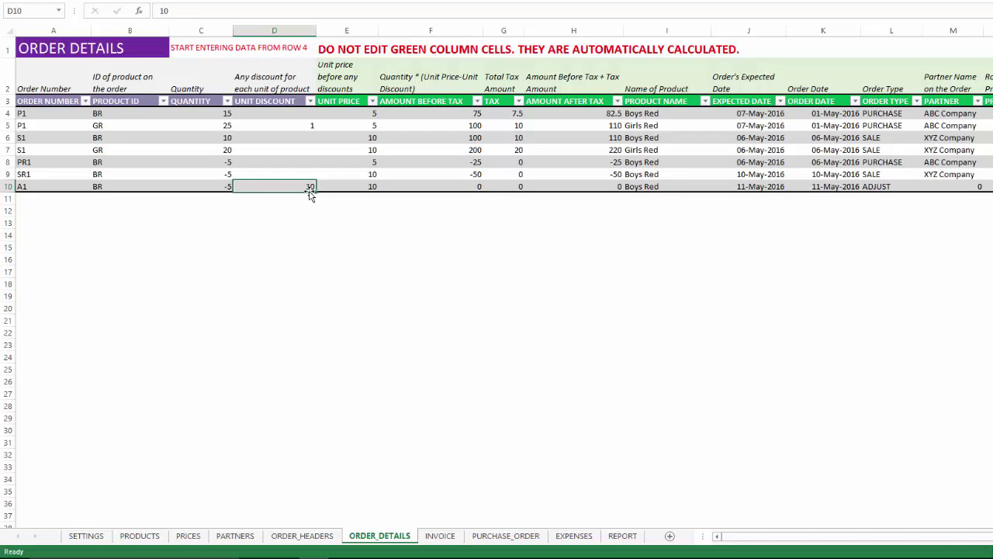
pyautogui.click(329, 537)
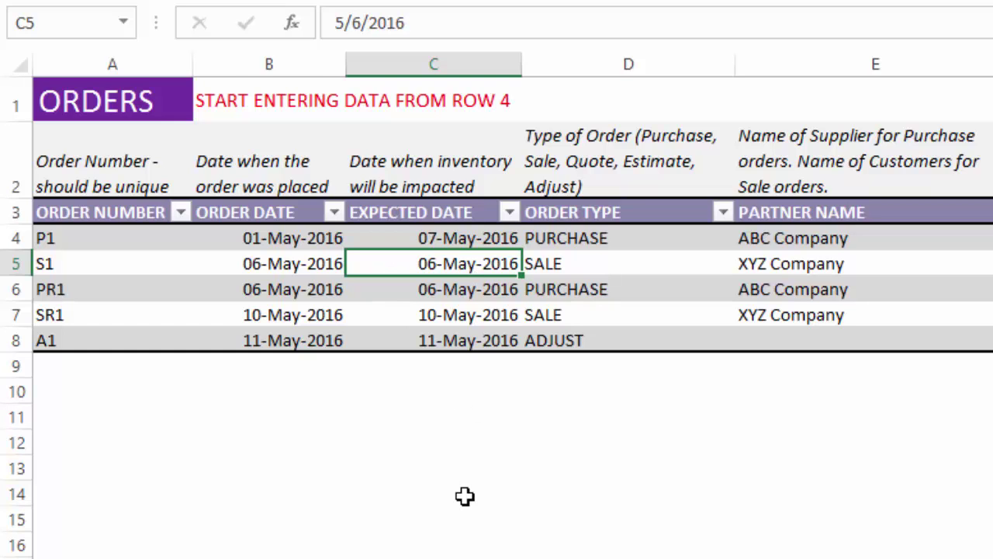
pyautogui.write('5/8/2016')
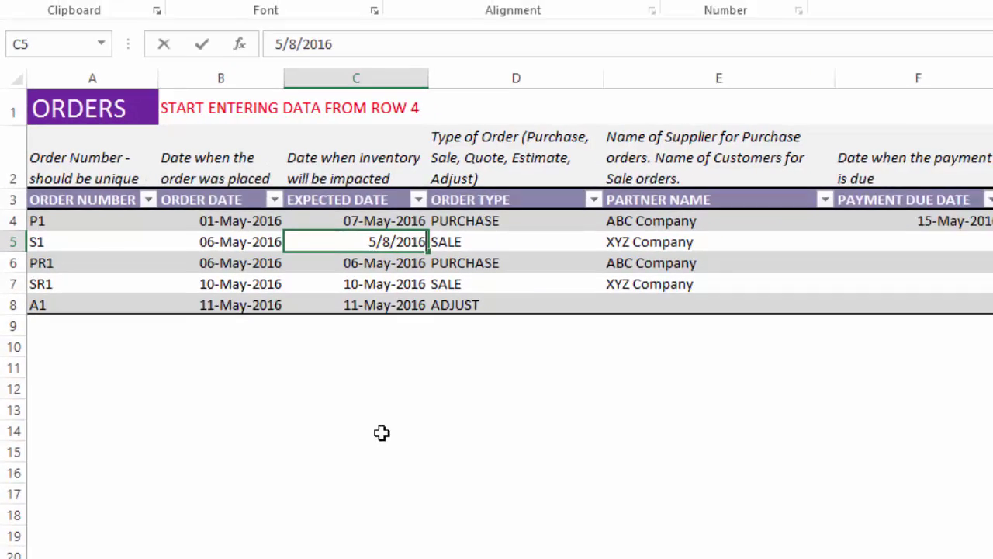
pyautogui.press('Return')
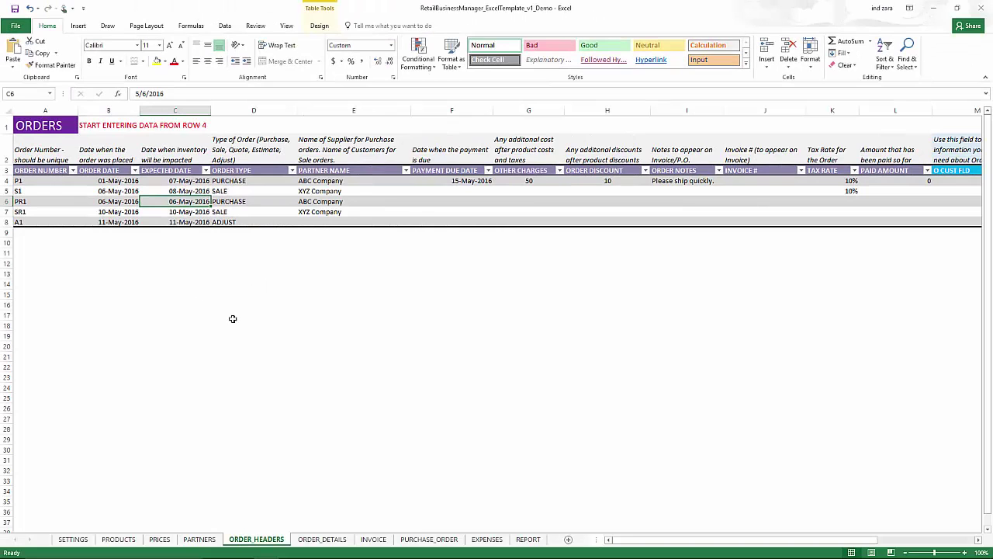
pyautogui.click(374, 539)
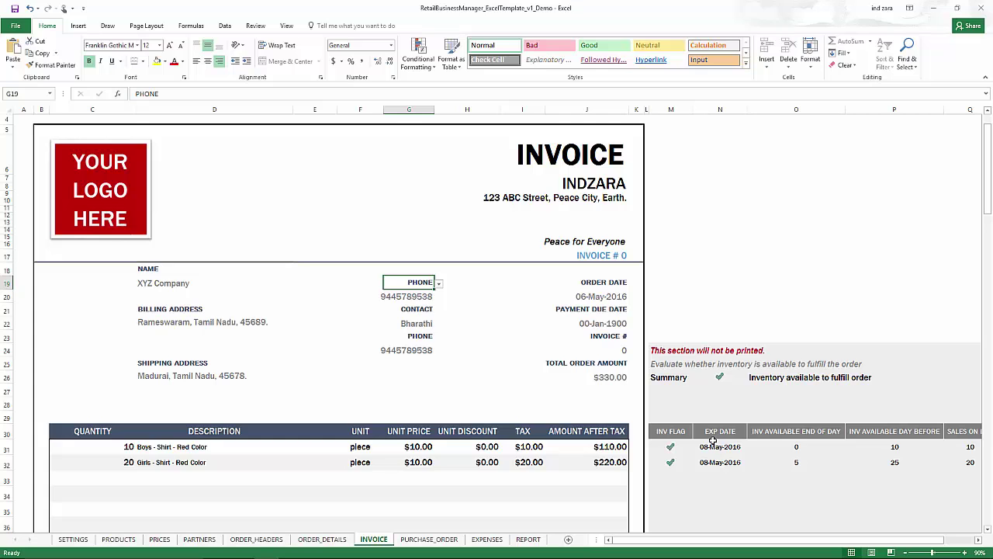
pyautogui.click(347, 540)
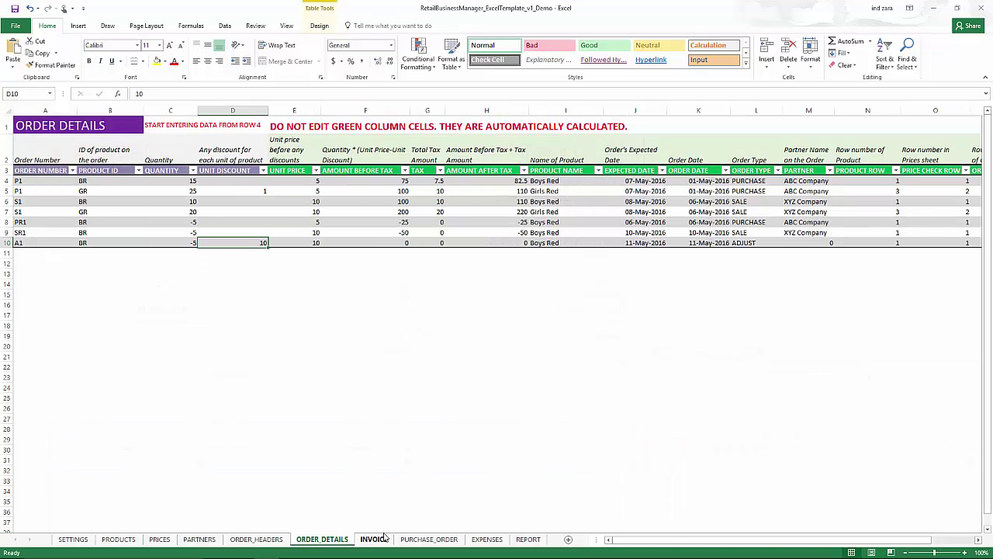
pyautogui.click(257, 539)
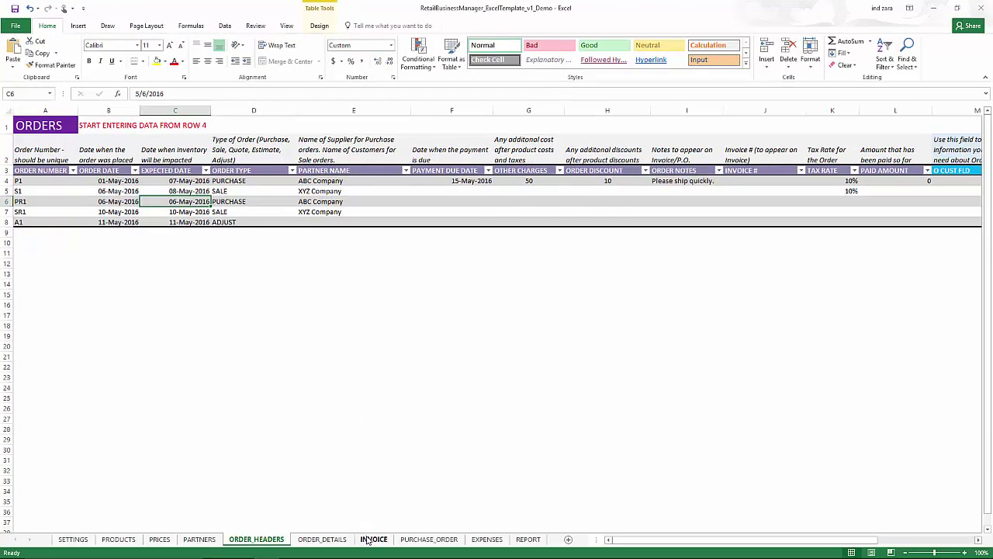
pyautogui.click(371, 539)
pyautogui.scroll(1, 377, 456)
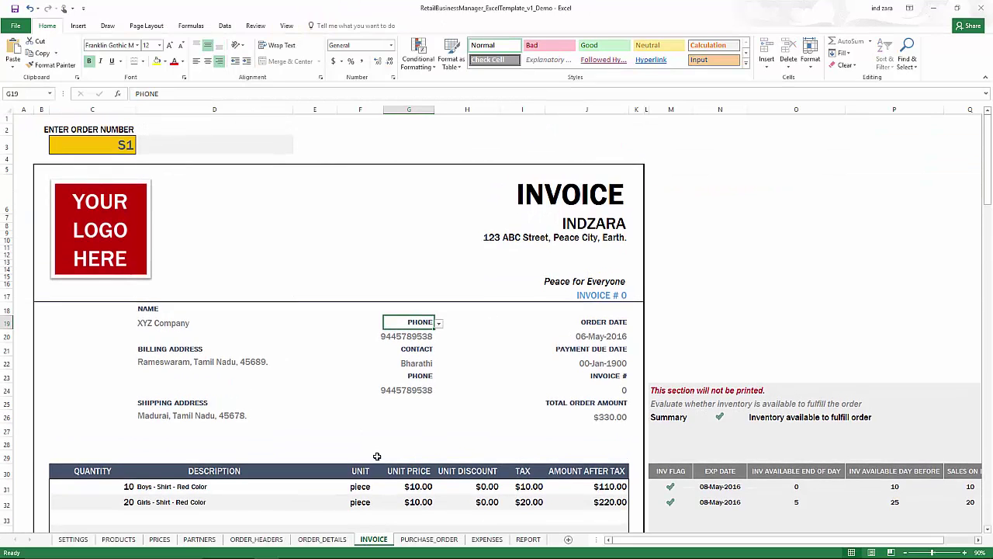
pyautogui.scroll(-13, 377, 456)
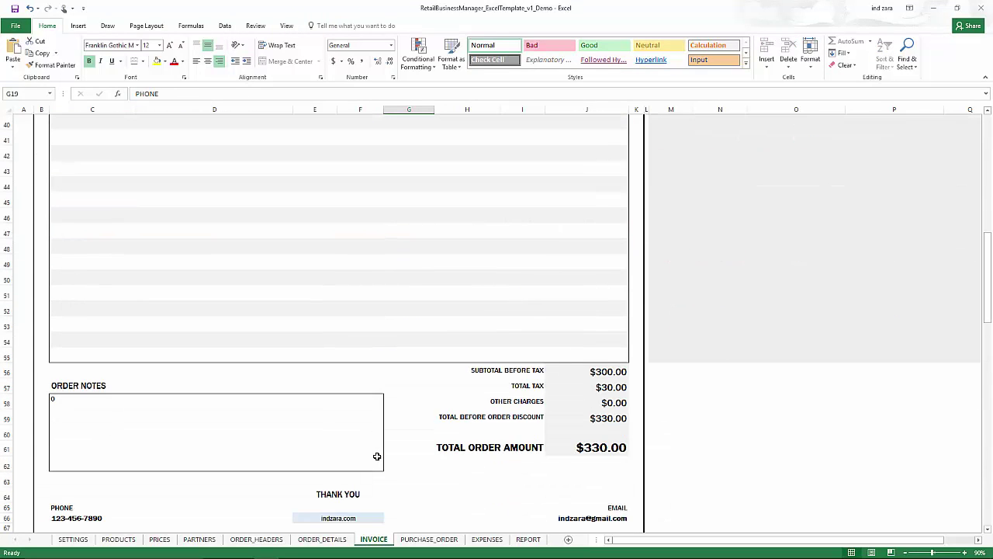
pyautogui.click(536, 431)
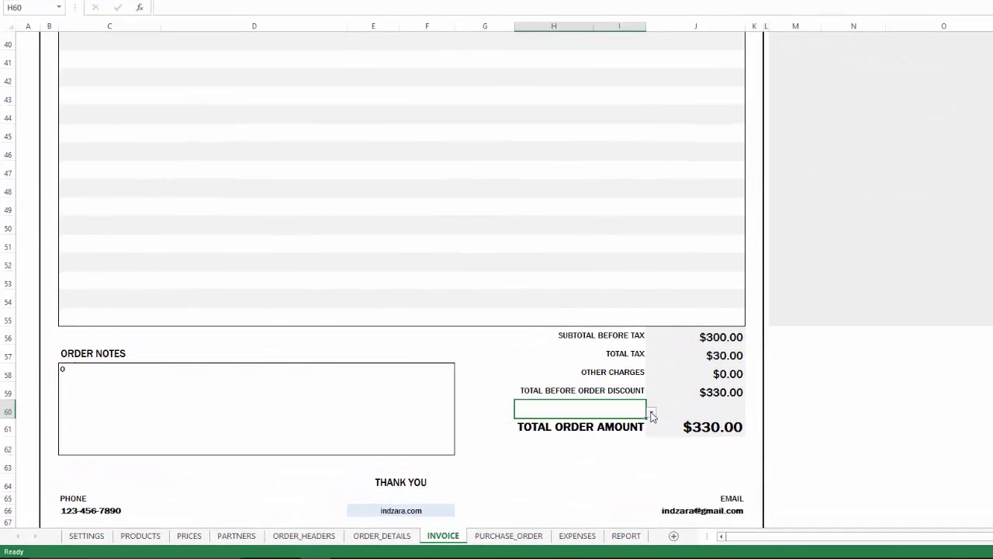
pyautogui.click(592, 425)
pyautogui.click(588, 409)
pyautogui.click(666, 392)
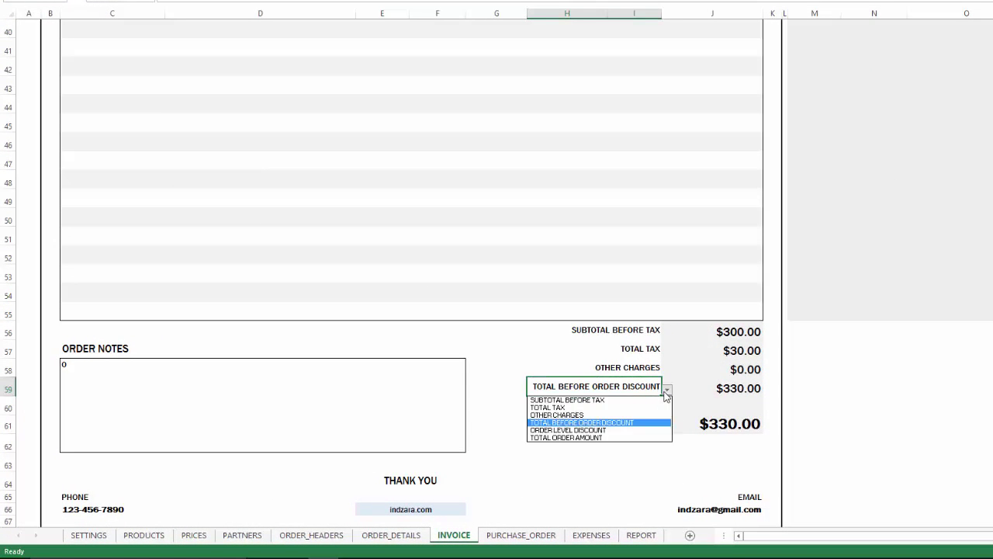
pyautogui.click(665, 393)
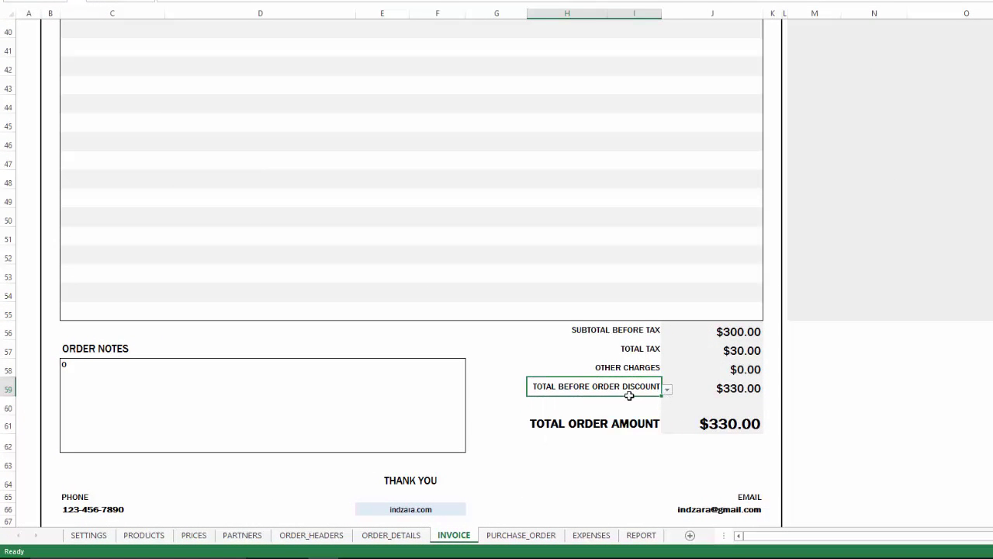
pyautogui.scroll(5, 630, 396)
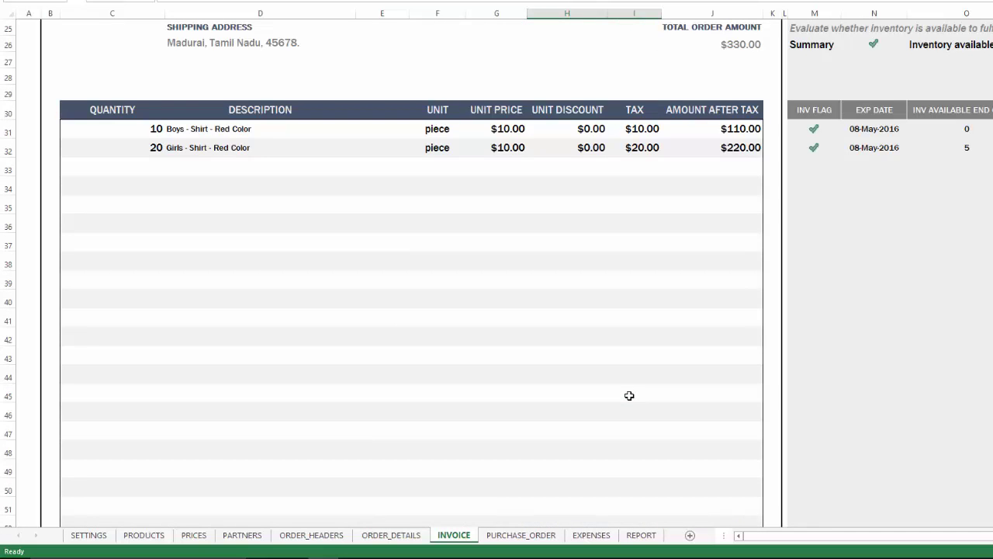
pyautogui.scroll(-1, 629, 396)
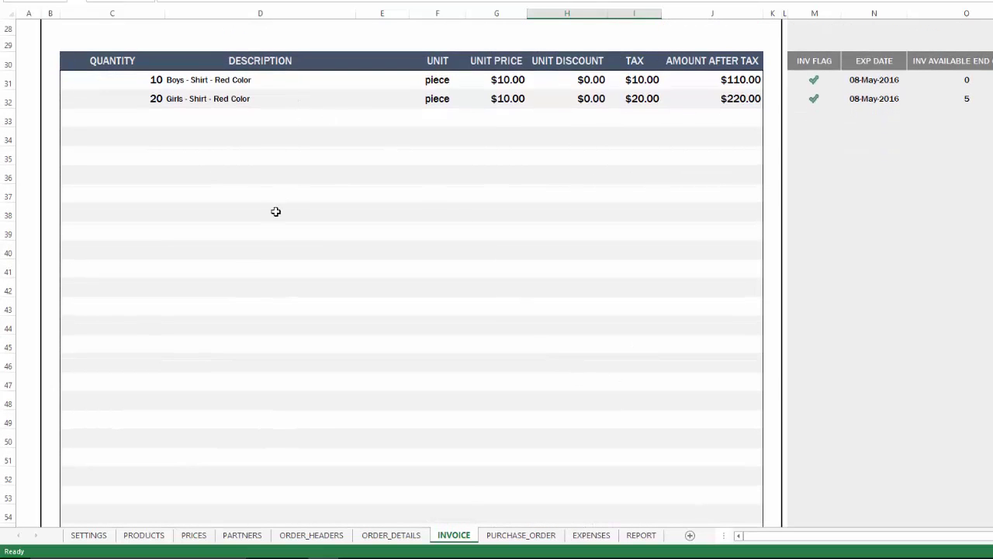
pyautogui.scroll(-12, 245, 374)
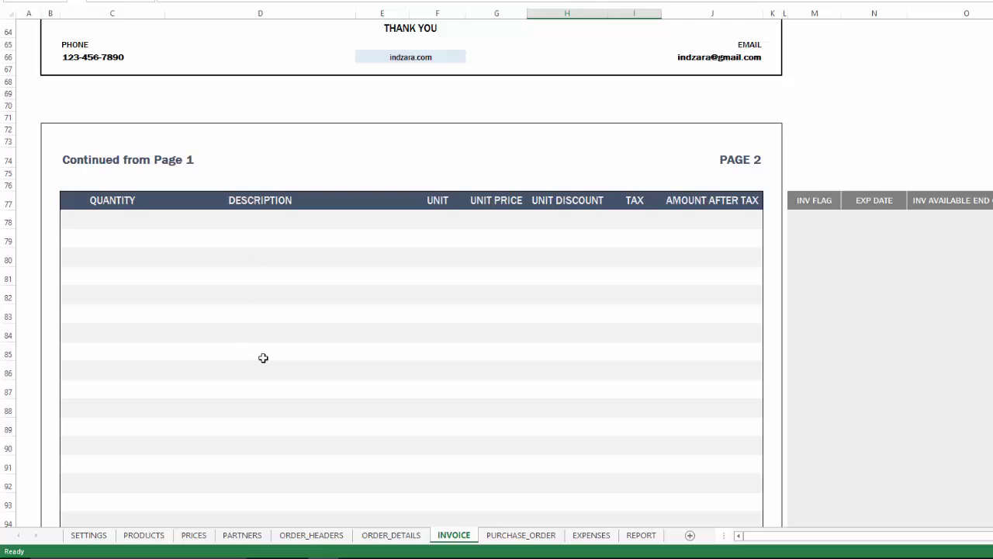
pyautogui.scroll(-2, 263, 358)
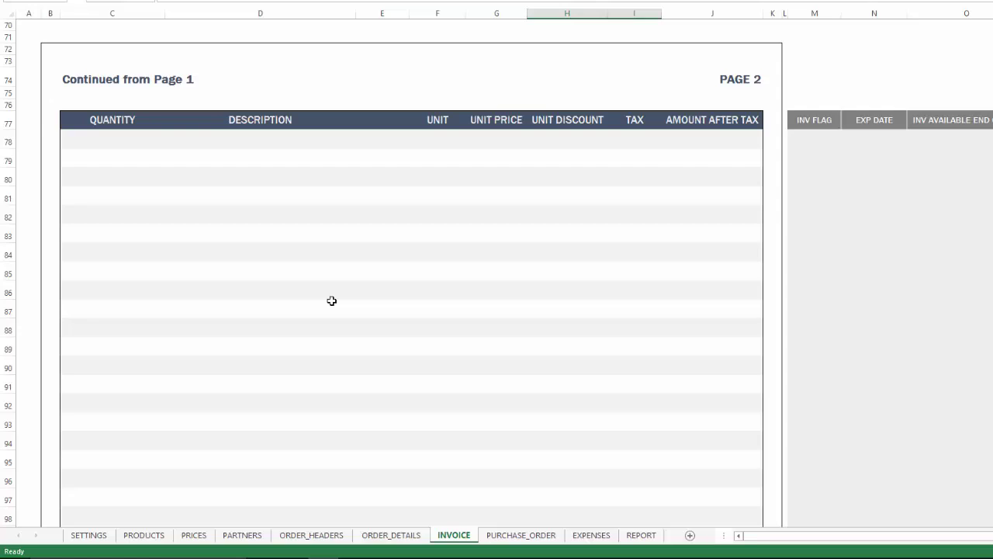
pyautogui.scroll(19, 331, 300)
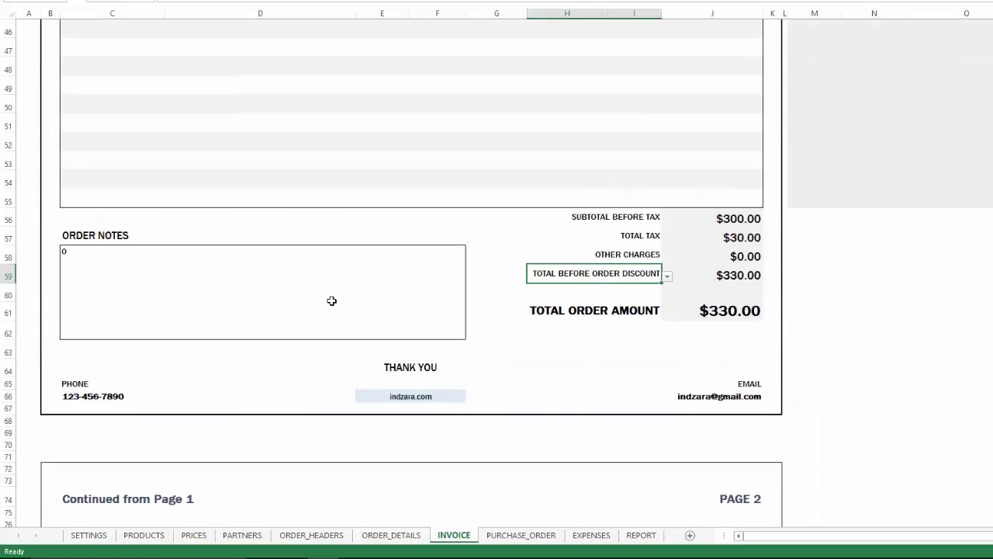
# - Preview the invoice's one-page printout, then start Create PDF/XPS to save it as PDF
pyautogui.scroll(4, 331, 300)
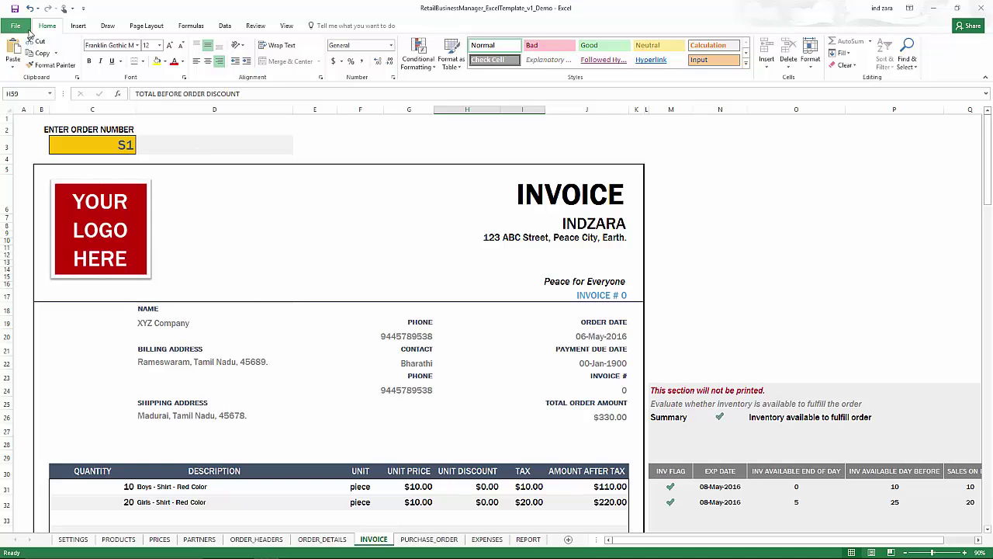
pyautogui.click(15, 26)
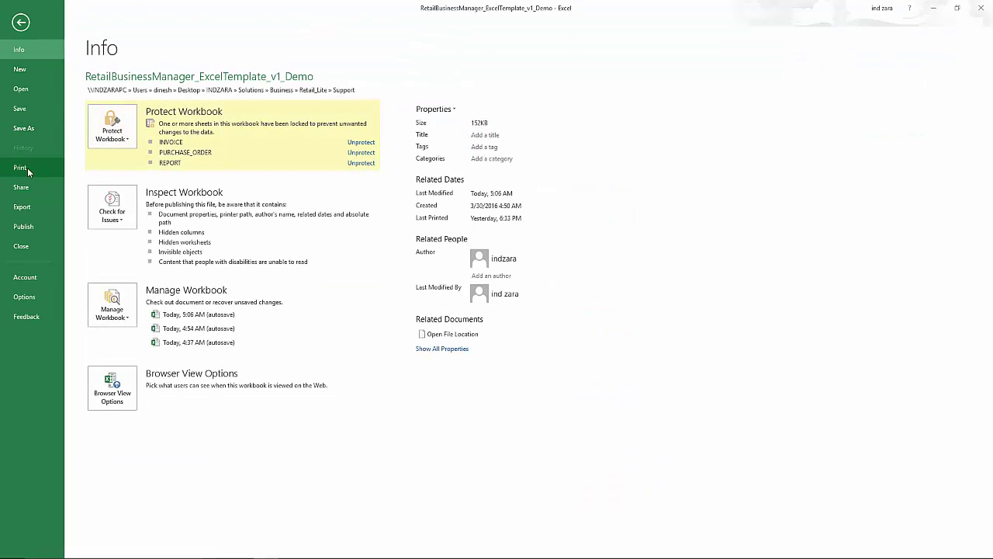
pyautogui.click(20, 168)
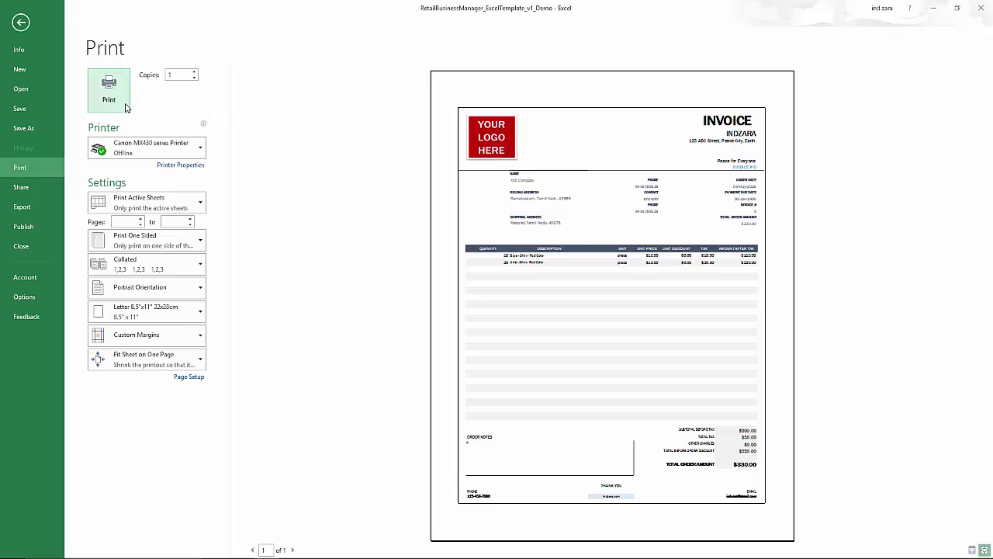
pyautogui.click(38, 207)
pyautogui.click(270, 147)
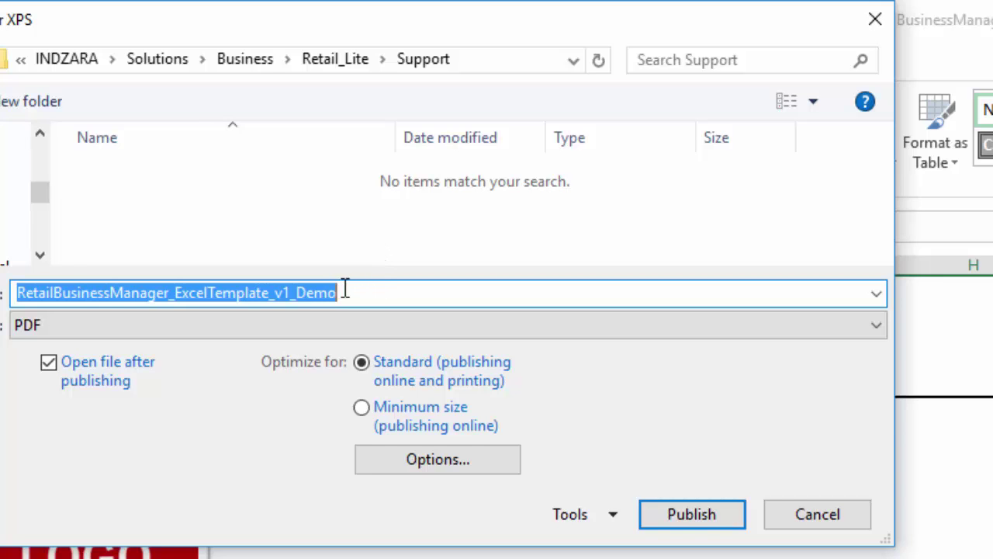
pyautogui.moveTo(343, 293); pyautogui.dragTo(2, 294)
pyautogui.write('Invoice_')
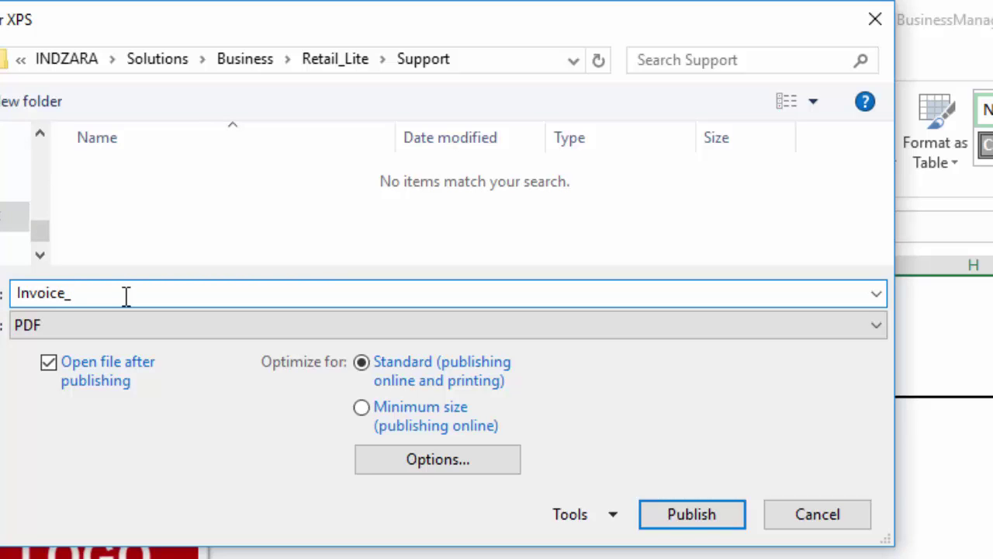
pyautogui.write('1')
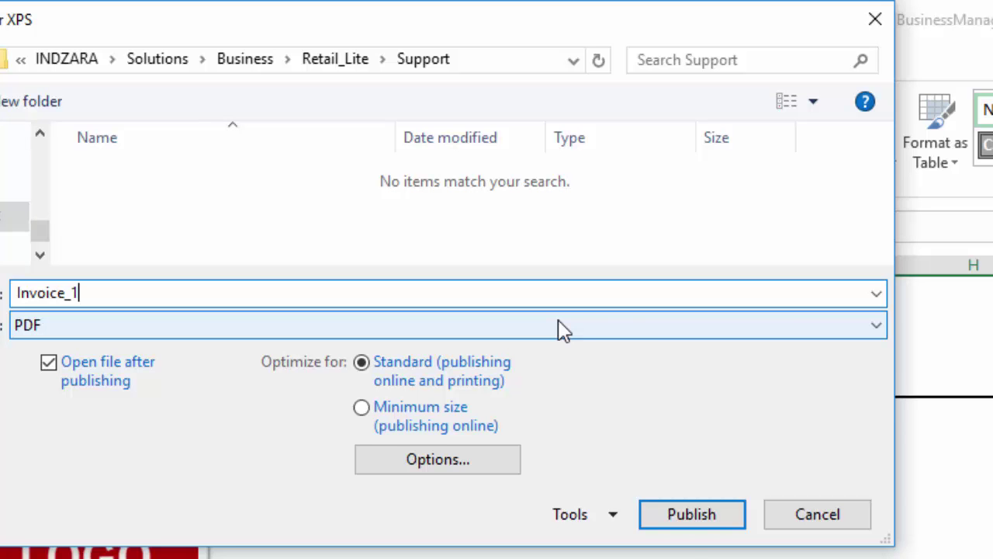
pyautogui.click(770, 528)
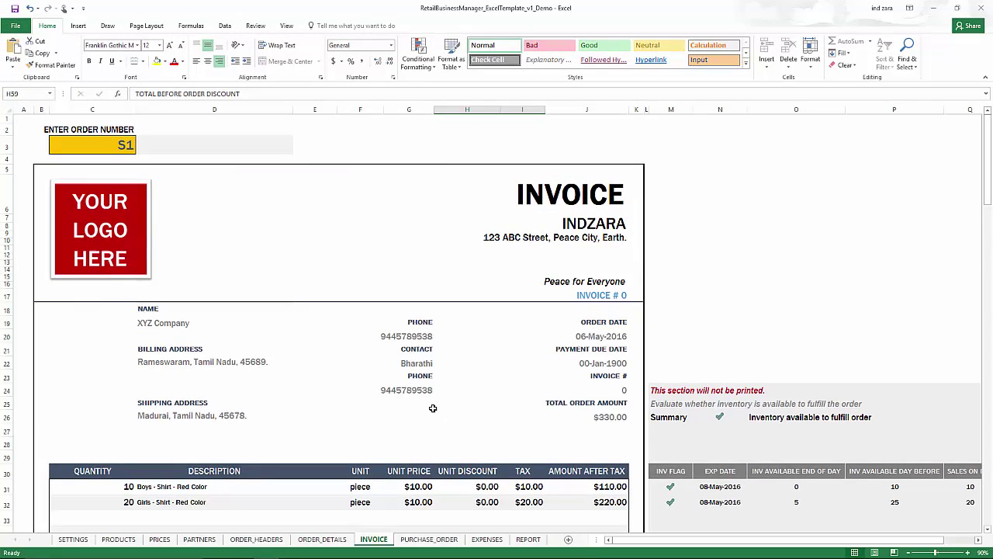
pyautogui.click(321, 538)
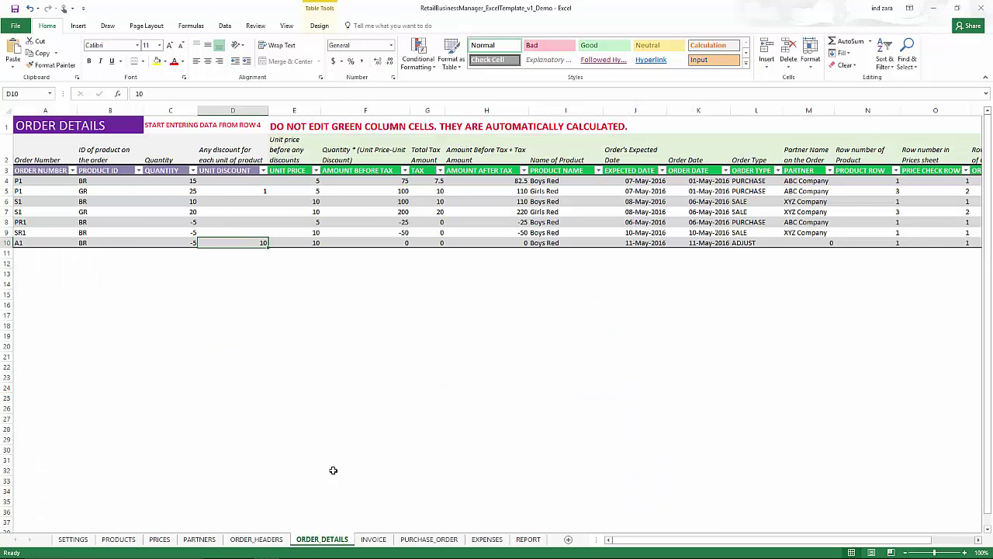
pyautogui.click(372, 539)
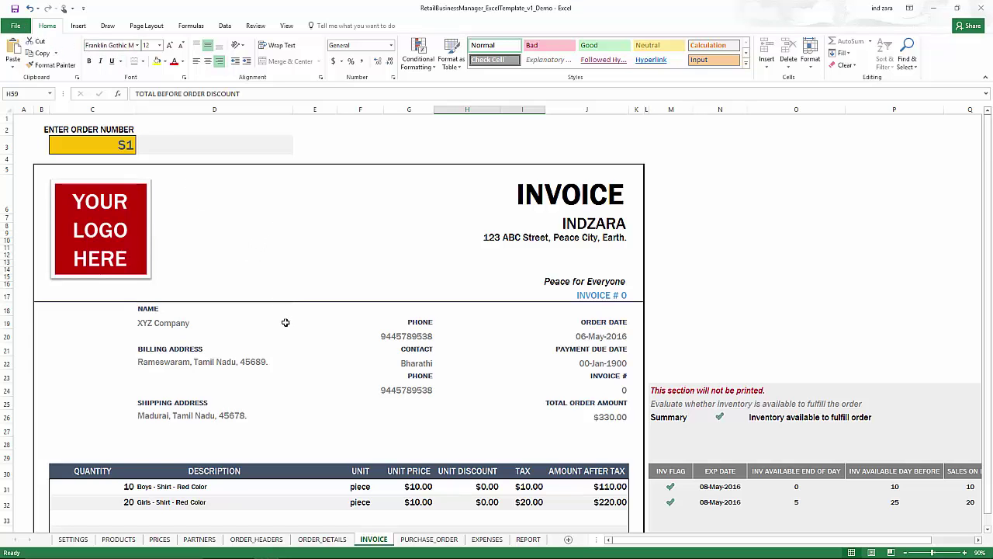
# - Add the range B72:K130 to the print area and open the invoice's print preview
pyautogui.scroll(-20, 286, 322)
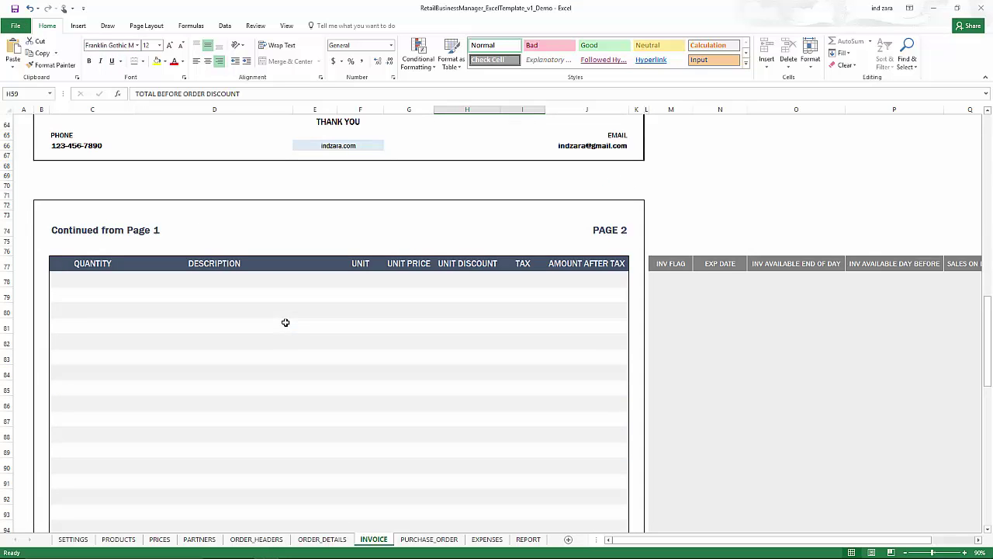
pyautogui.click(44, 208)
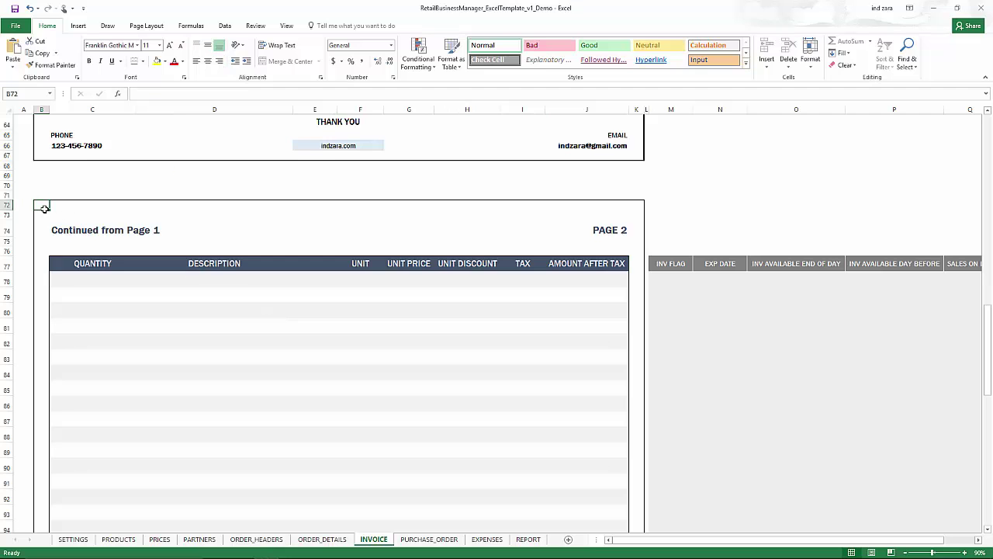
pyautogui.scroll(-15, 44, 214)
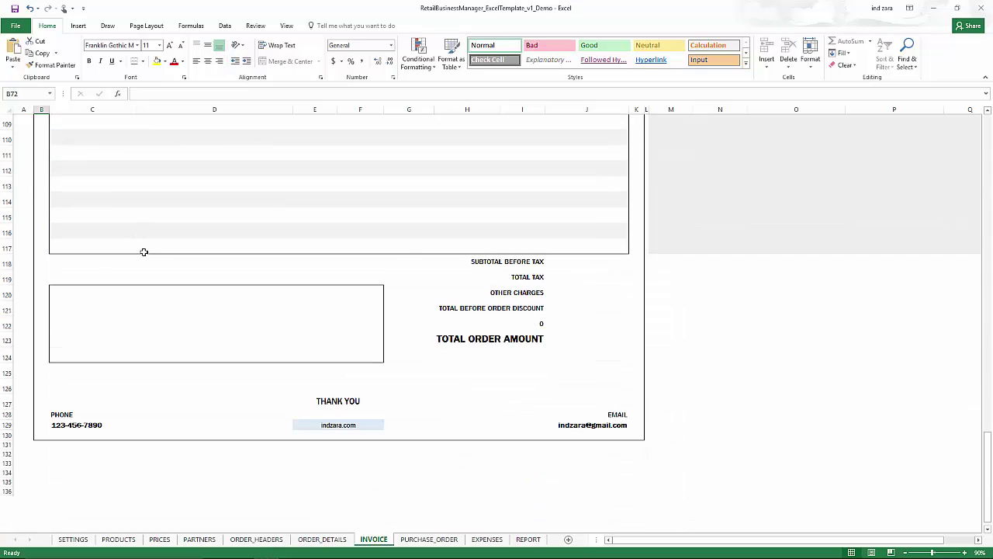
pyautogui.keyDown('shift'); pyautogui.click(637, 435); pyautogui.keyUp('shift')
pyautogui.click(161, 27)
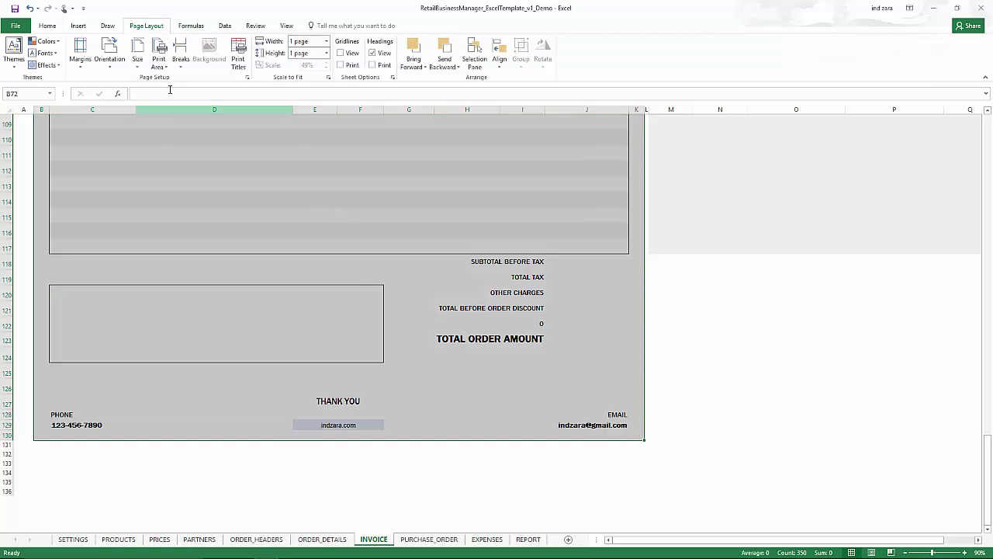
pyautogui.click(164, 72)
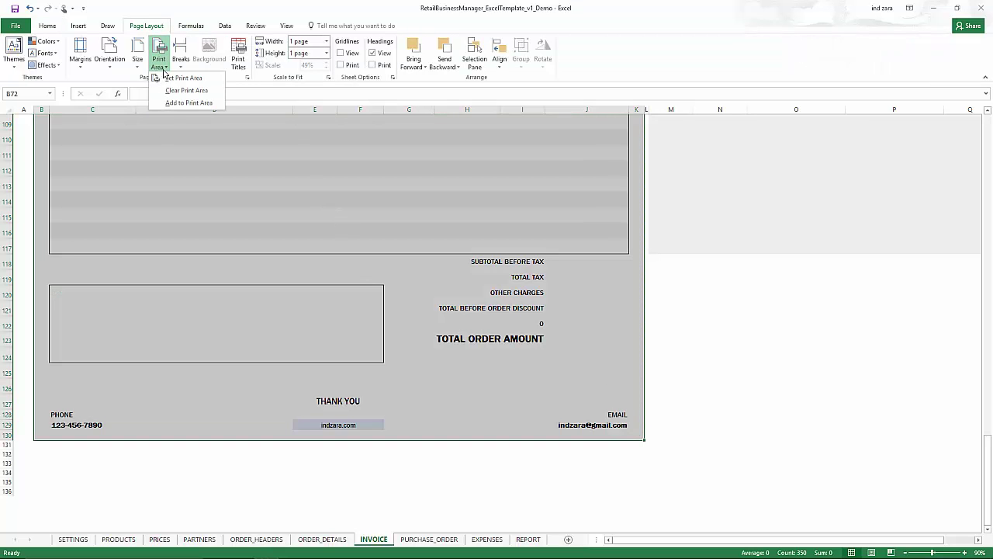
pyautogui.click(169, 110)
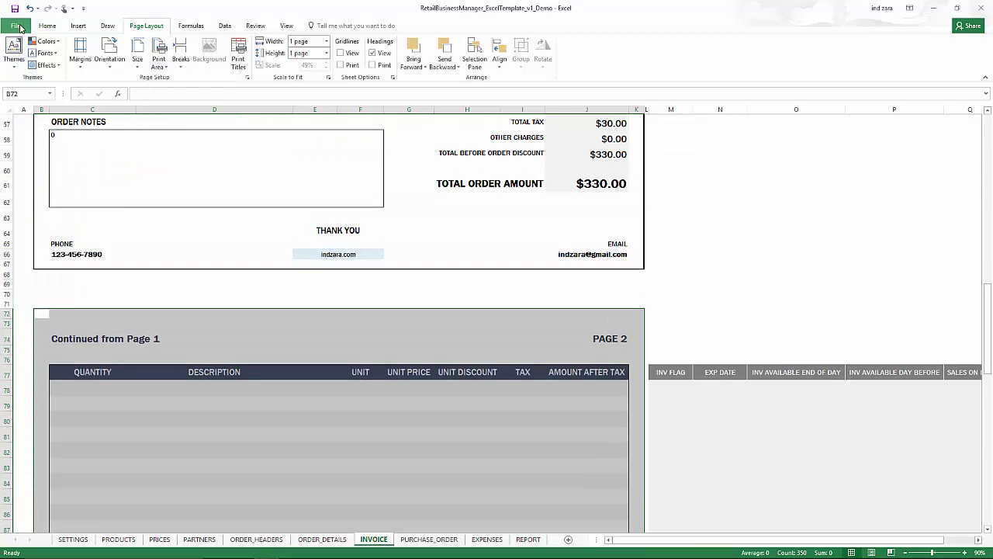
pyautogui.click(15, 26)
pyautogui.click(30, 172)
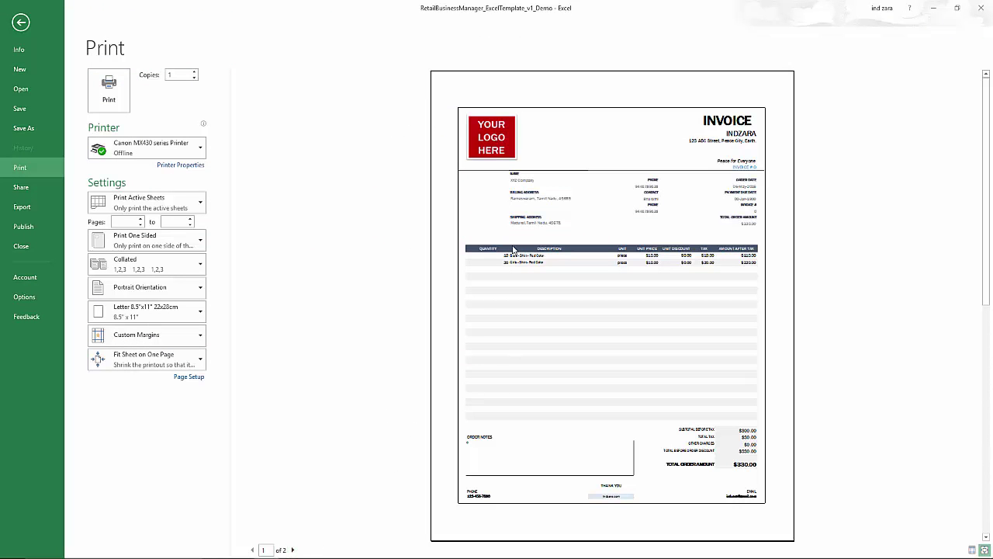
# - View page 2 of the invoice preview, then go back to the INVOICE sheet
pyautogui.click(294, 550)
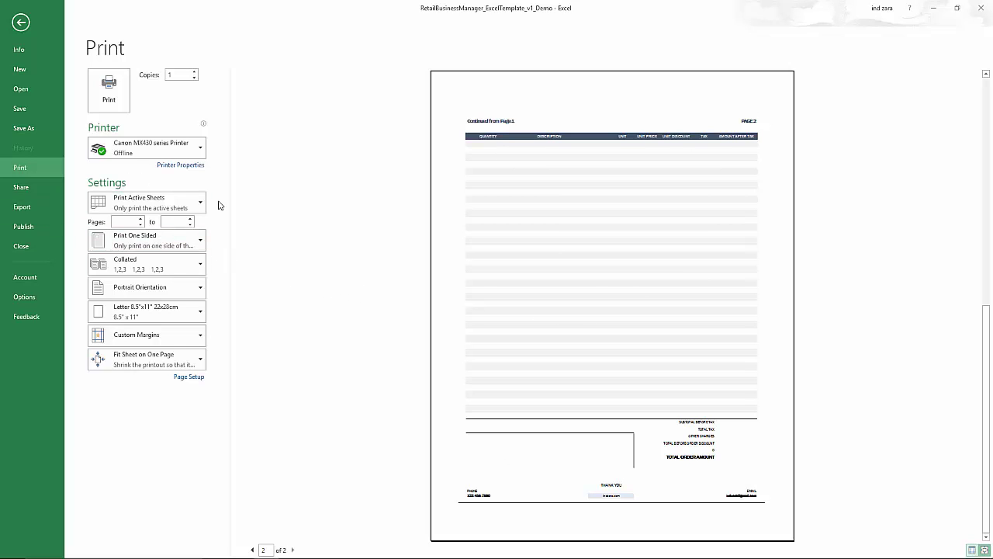
pyautogui.click(21, 23)
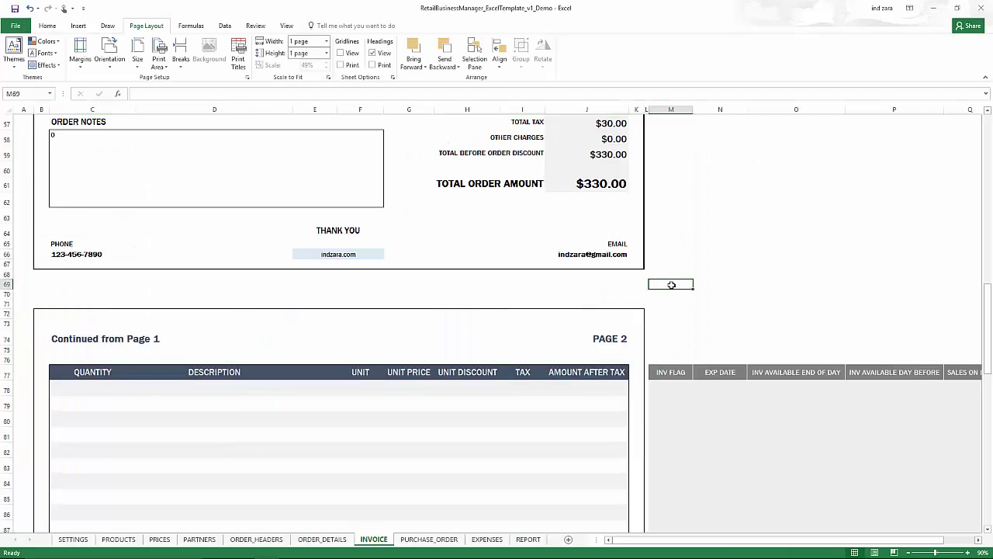
pyautogui.scroll(18, 672, 285)
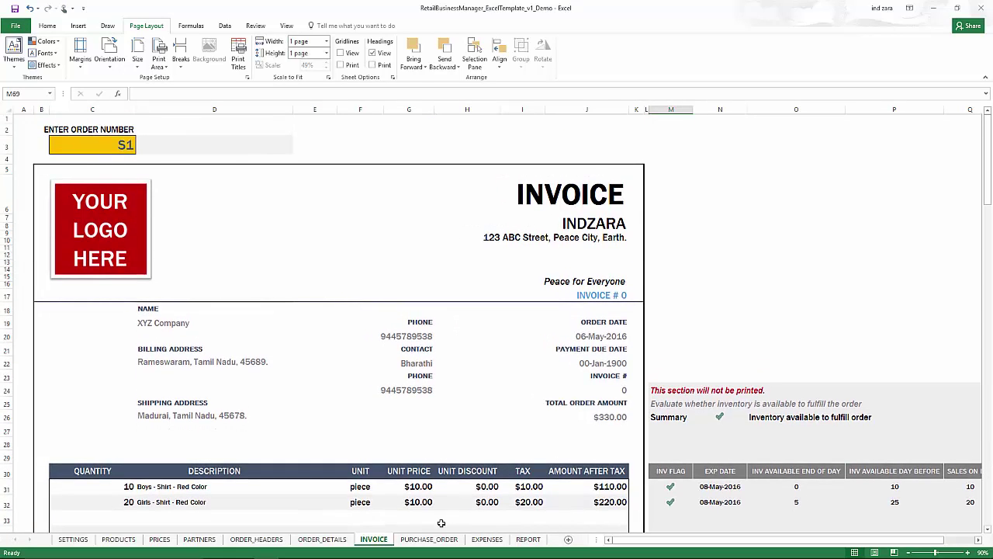
# - Switch to the PURCHASE_ORDER sheet and look over its SHIP TO and supplier sections
pyautogui.click(432, 538)
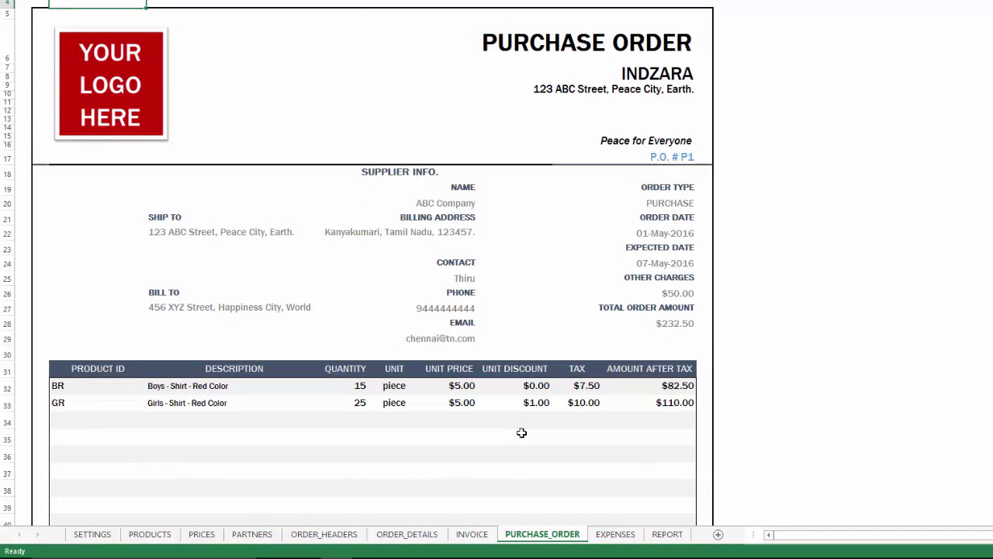
pyautogui.click(187, 231)
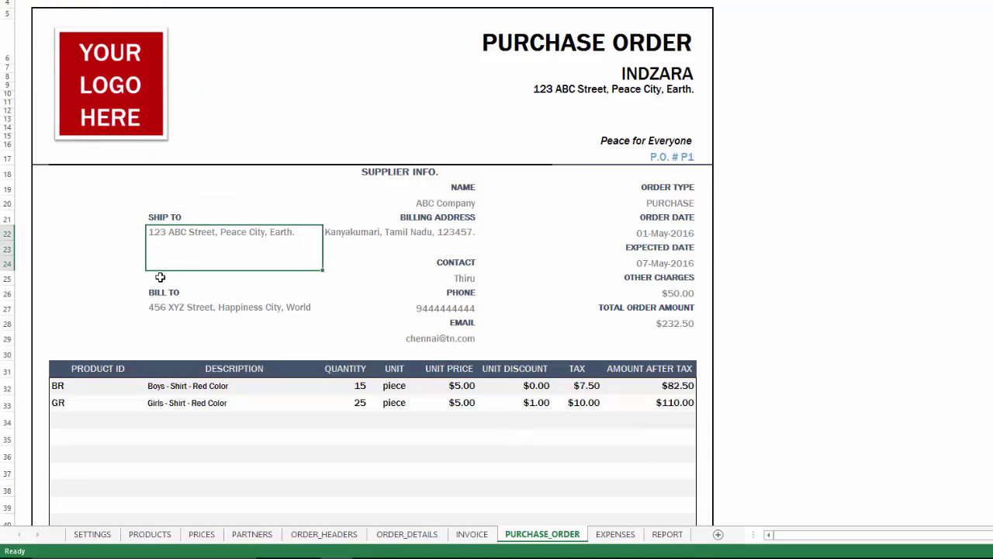
pyautogui.scroll(1, 159, 275)
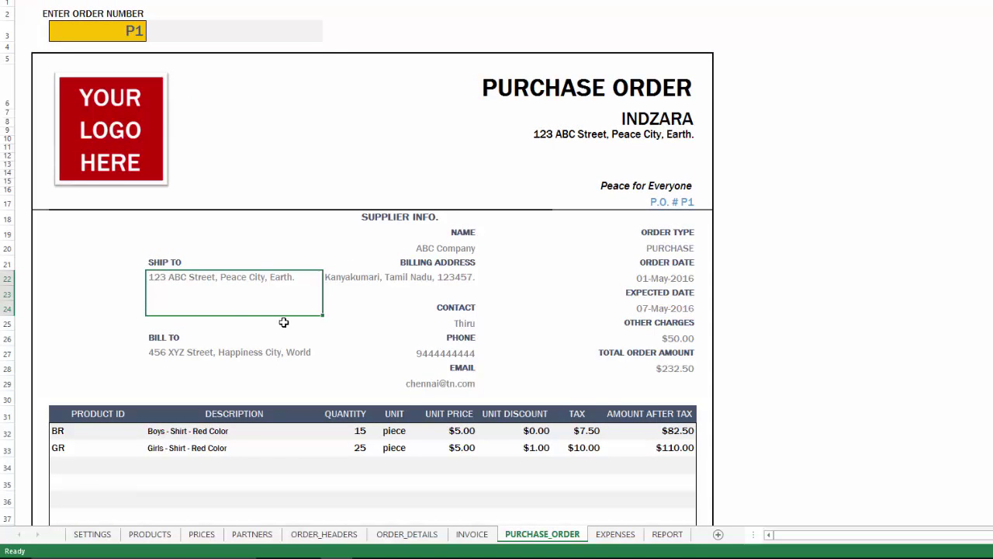
pyautogui.scroll(-2, 284, 322)
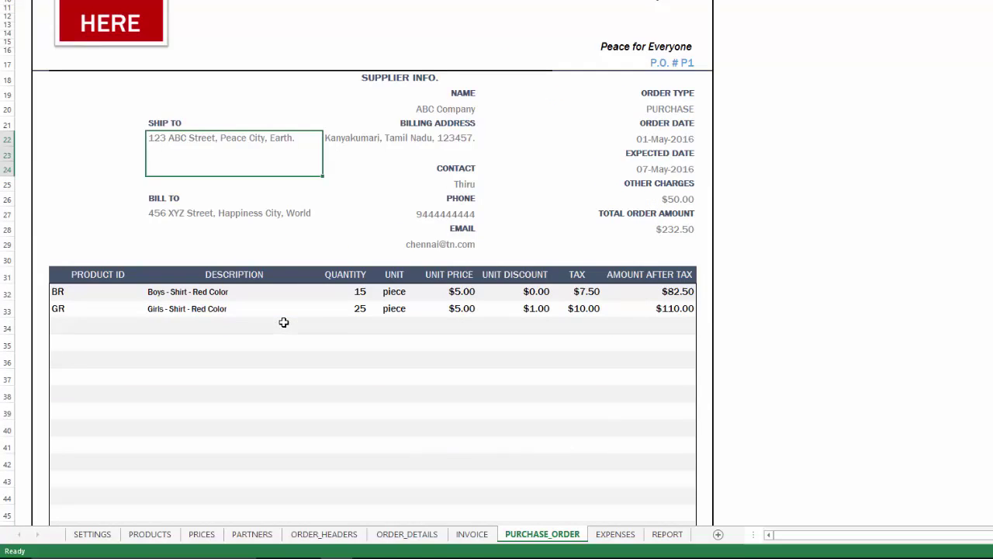
pyautogui.scroll(-1, 805, 342)
pyautogui.scroll(-1, 805, 342)
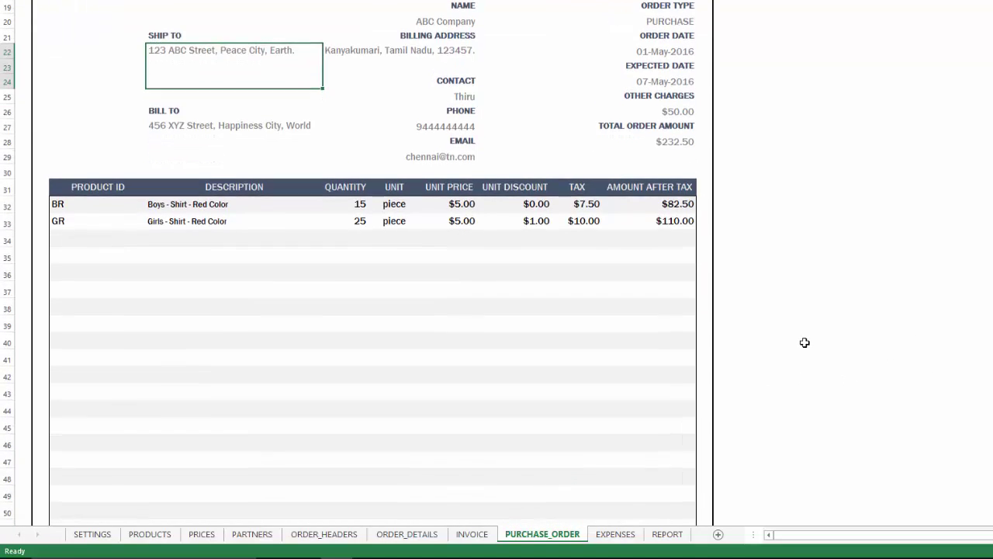
pyautogui.scroll(2, 805, 343)
pyautogui.scroll(3, 804, 342)
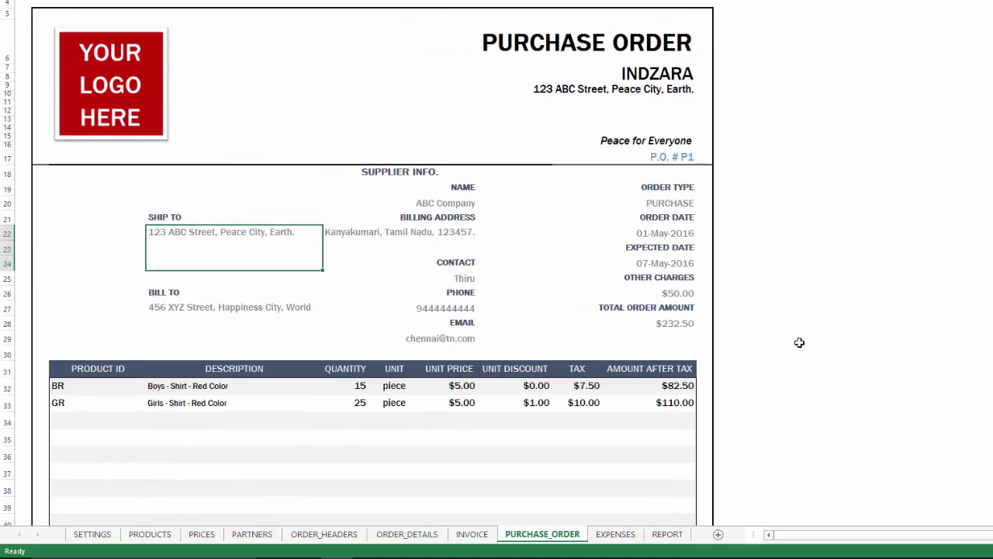
# - Clear the supplier EMAIL label in row 28, leaving the CONTACT and PHONE labels unchanged
pyautogui.click(466, 261)
pyautogui.click(483, 264)
pyautogui.click(482, 267)
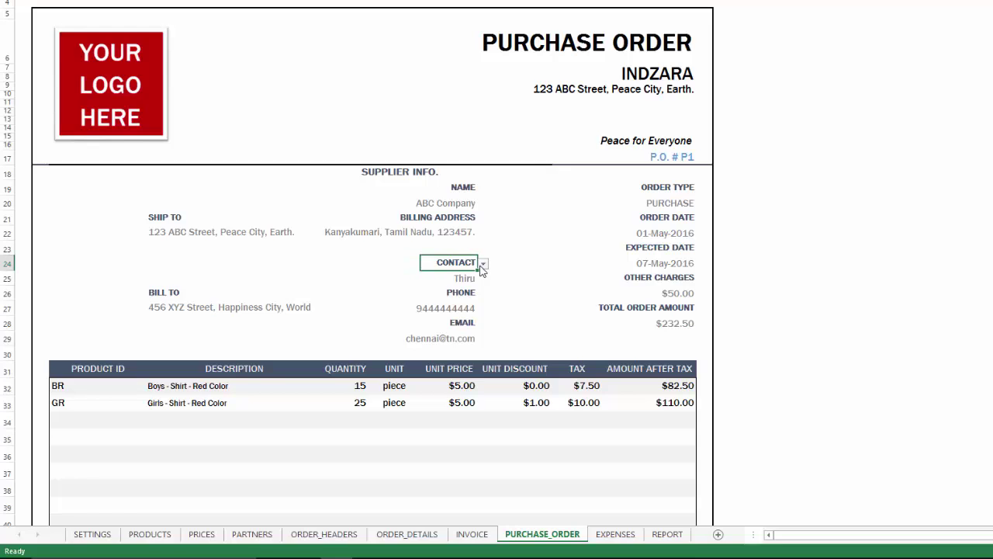
pyautogui.click(473, 291)
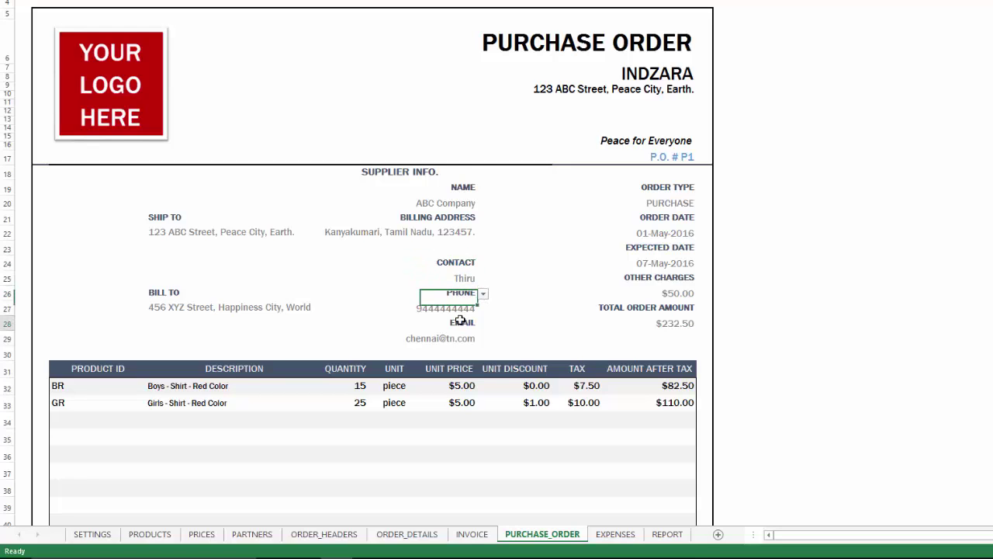
pyautogui.click(460, 322)
pyautogui.press('Delete')
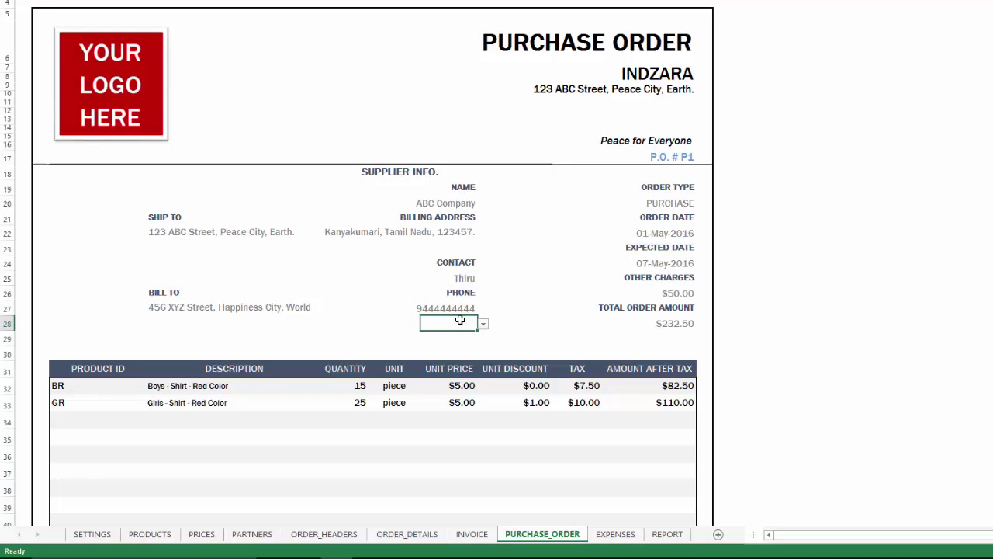
pyautogui.click(643, 263)
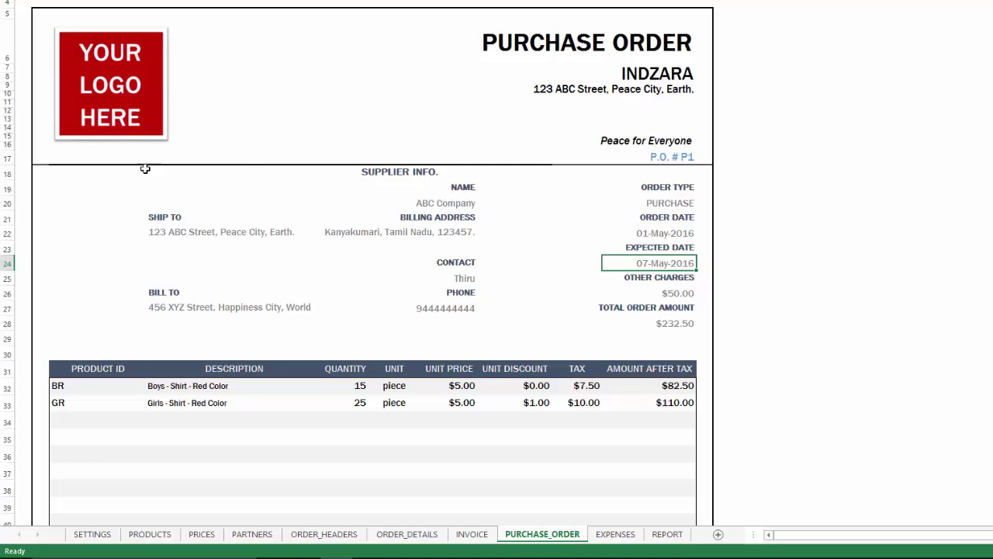
pyautogui.scroll(1, 118, 132)
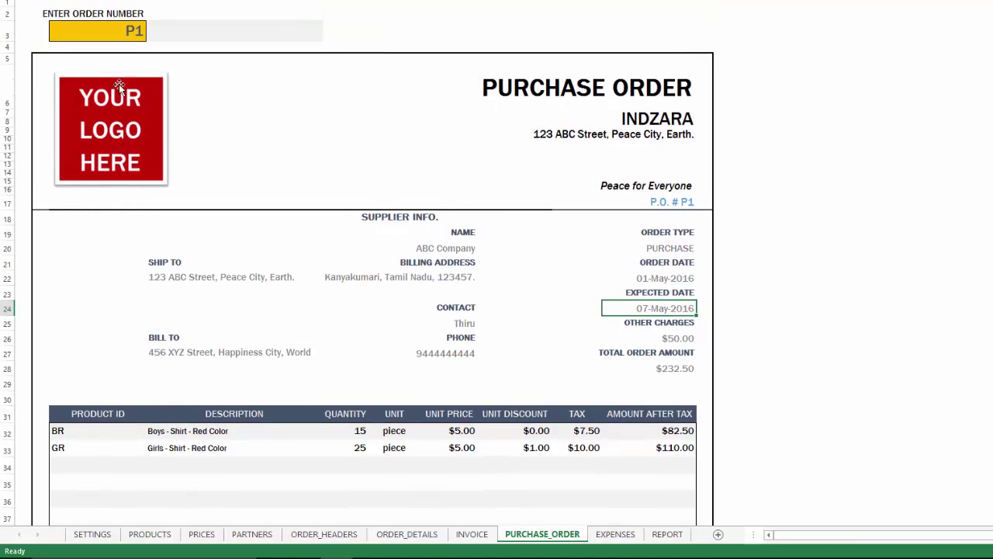
pyautogui.click(128, 35)
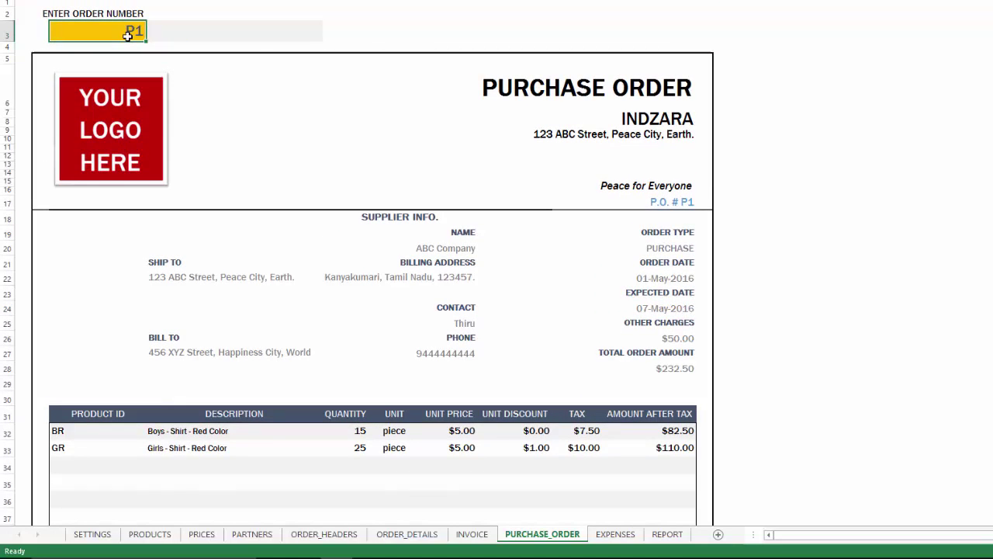
pyautogui.write('P2')
pyautogui.press('Return')
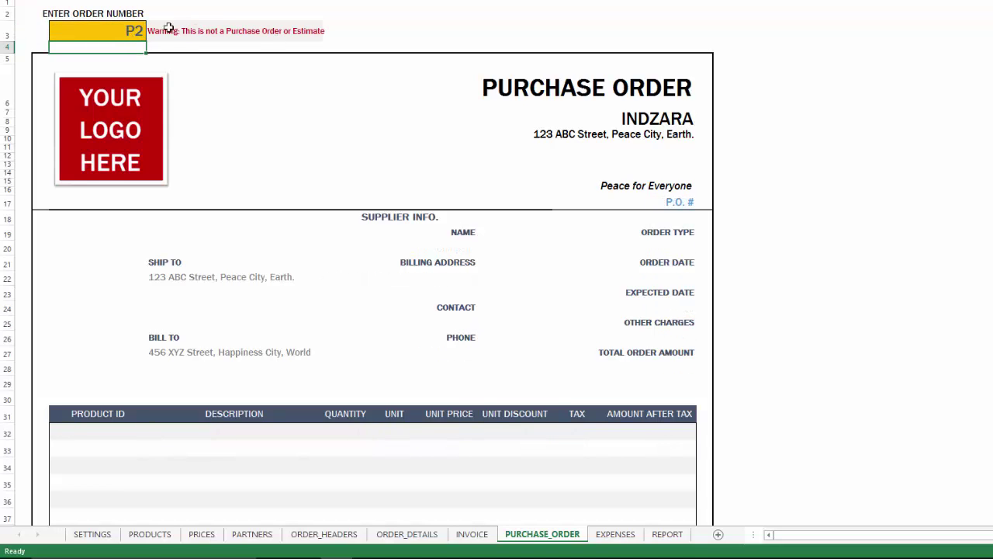
pyautogui.click(133, 31)
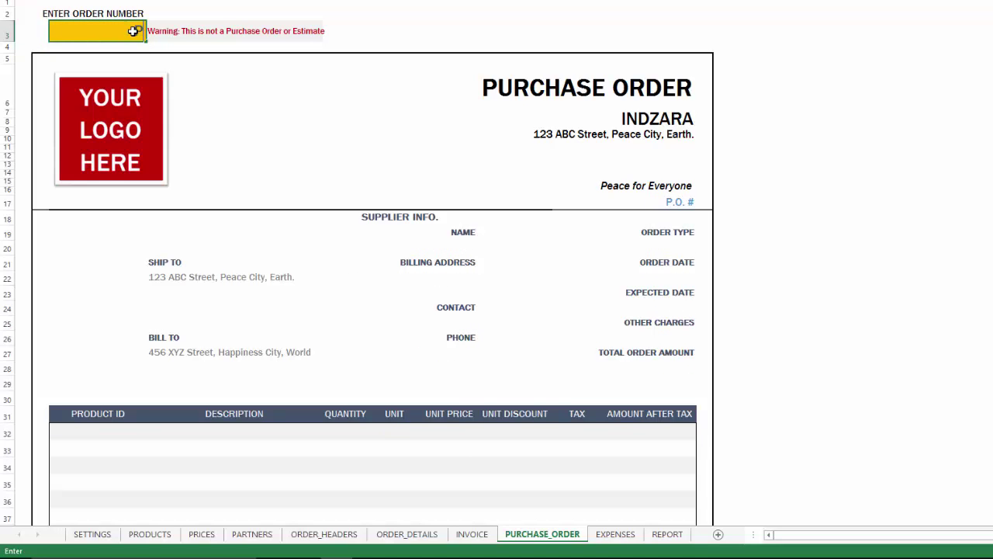
pyautogui.write('P1')
pyautogui.press('Return')
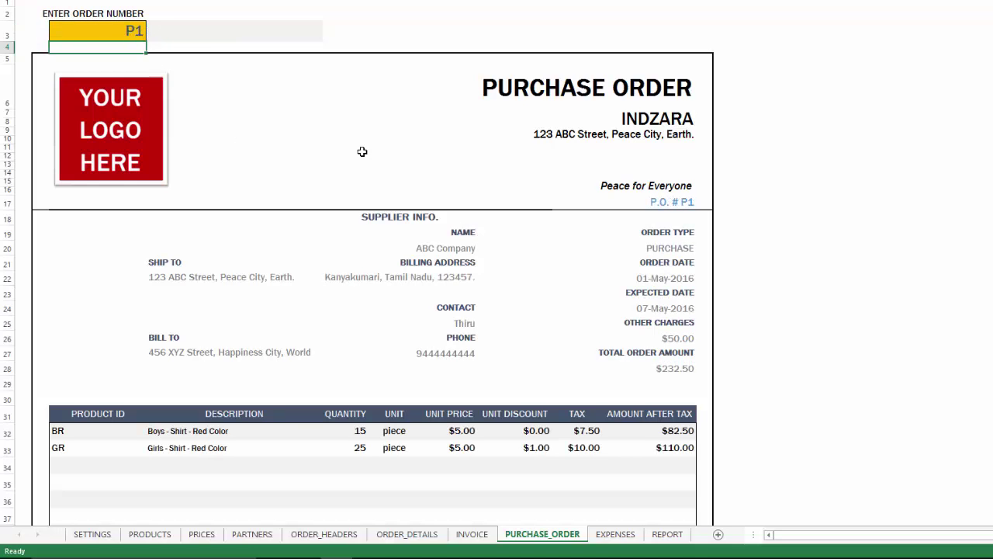
pyautogui.scroll(-9, 361, 152)
pyautogui.scroll(-10, 362, 151)
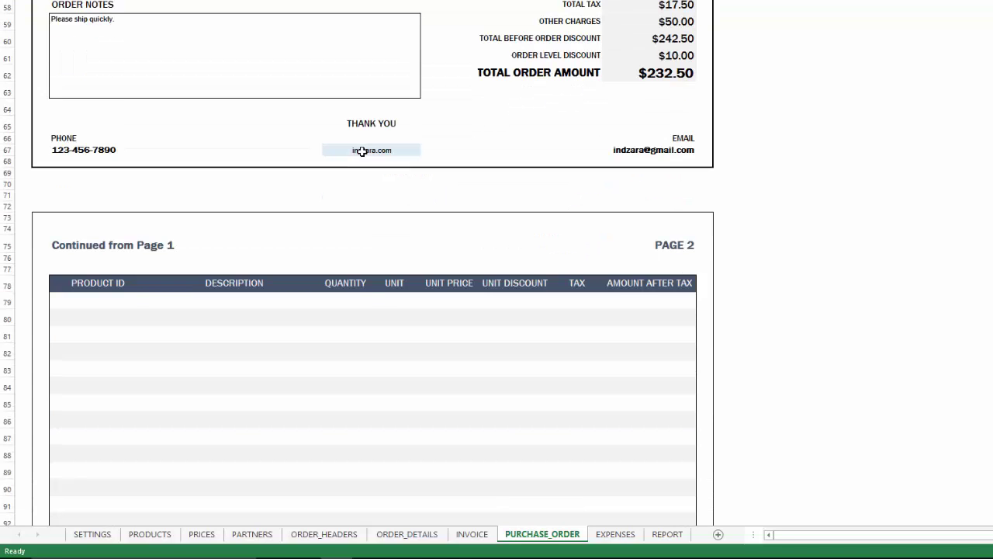
pyautogui.scroll(-2, 362, 151)
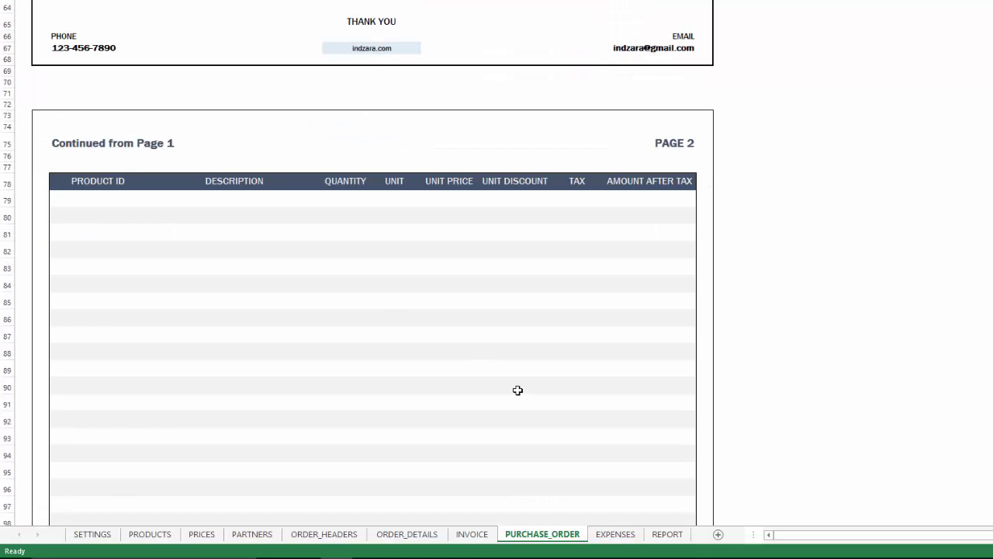
pyautogui.scroll(8, 517, 390)
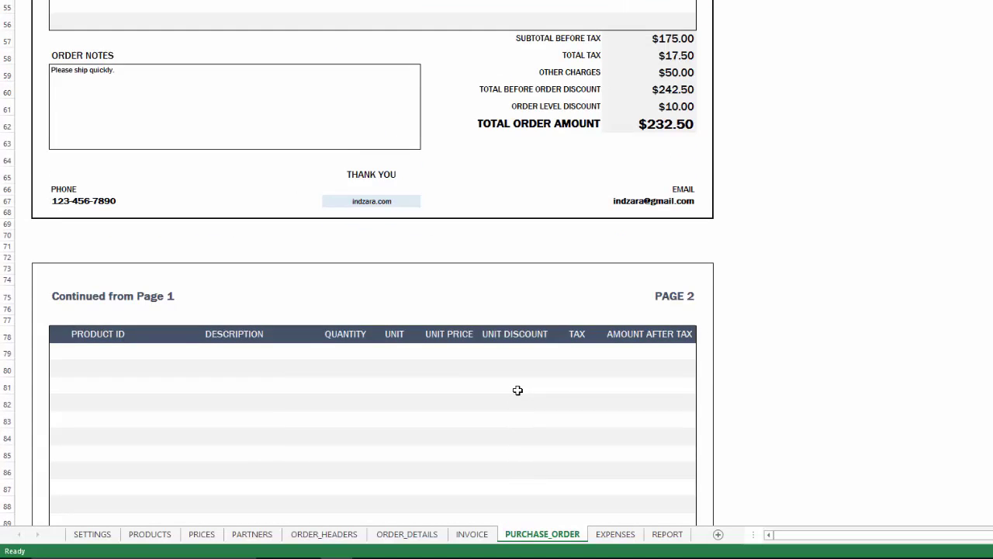
pyautogui.scroll(3, 517, 390)
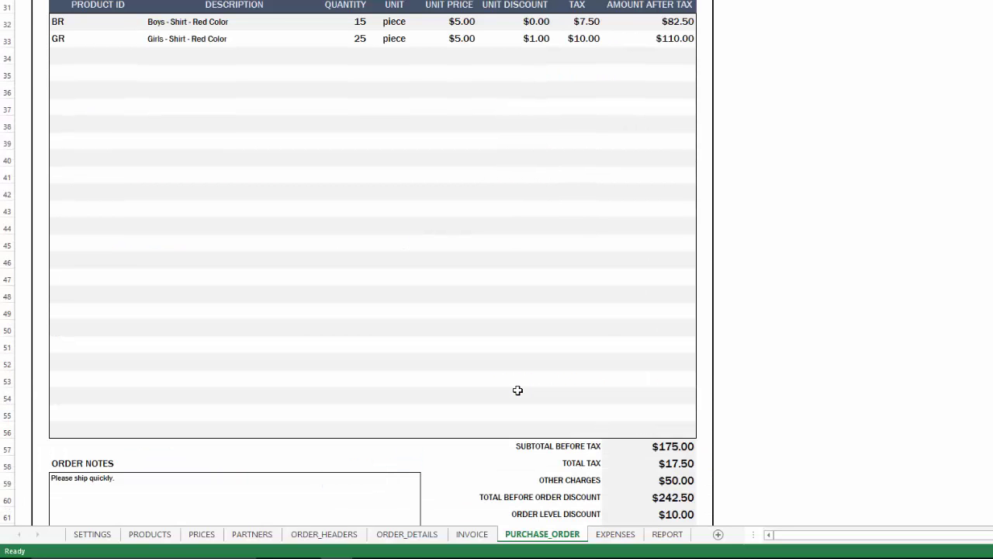
pyautogui.scroll(10, 518, 389)
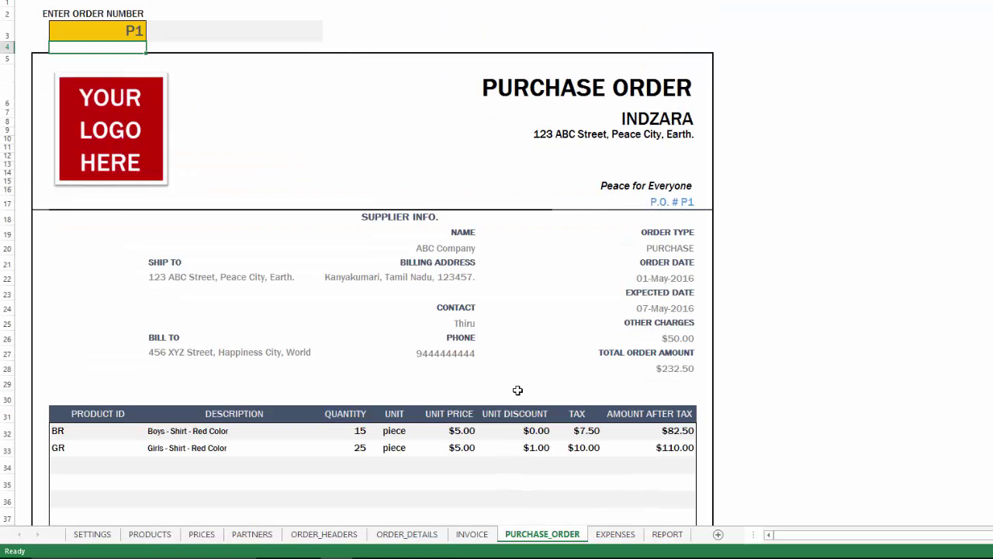